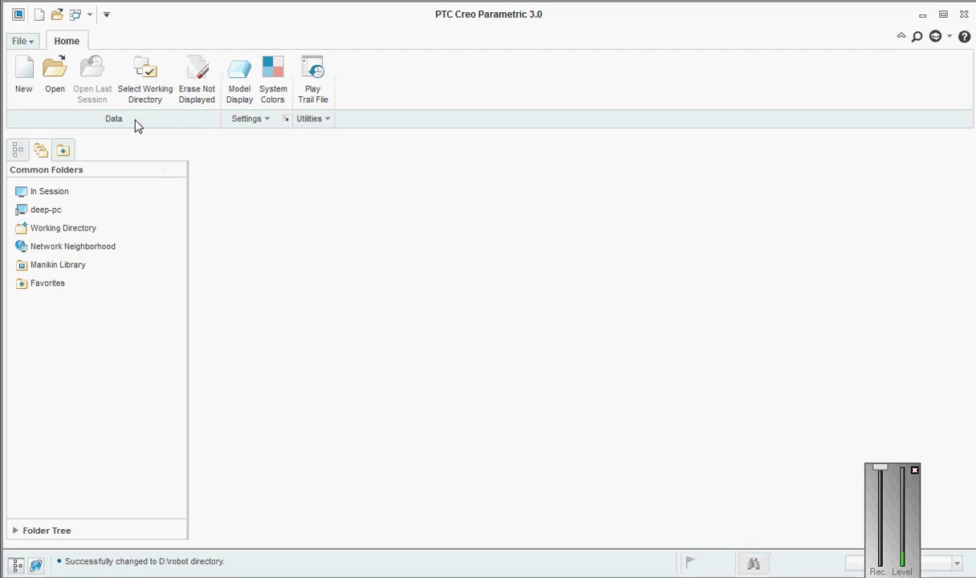
- Open the industrial_robot.asm assembly from the robot folder
left_click(140, 90)
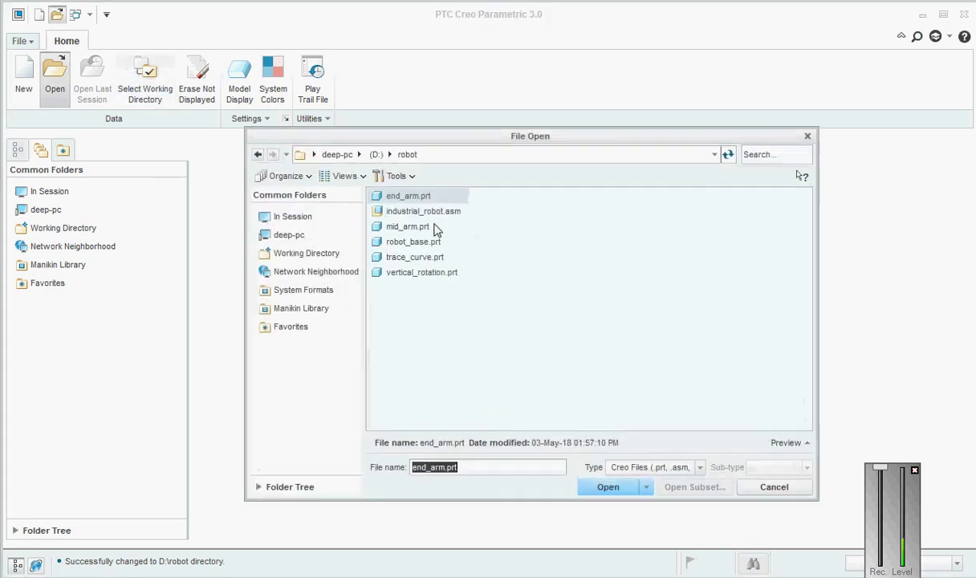
left_click(423, 211)
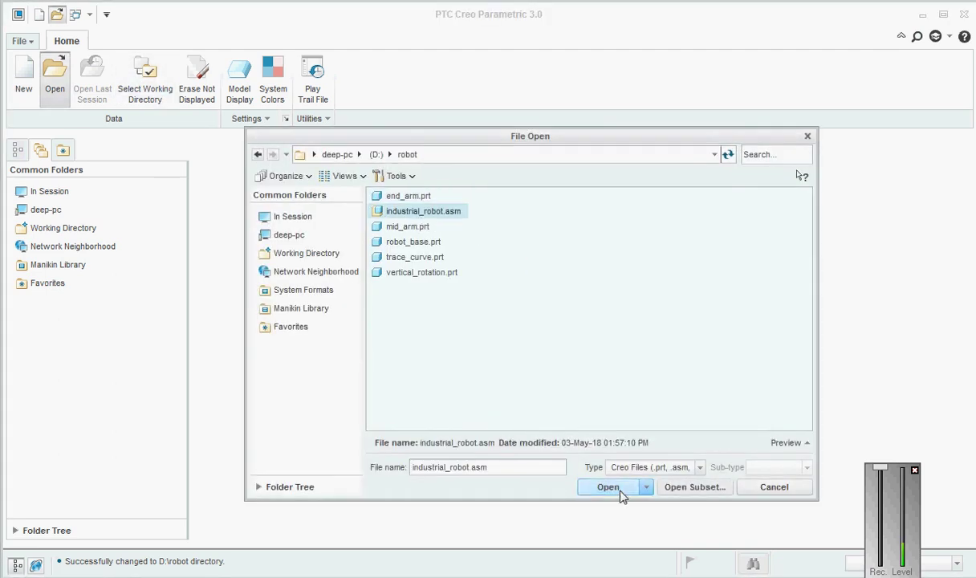
left_click(619, 491)
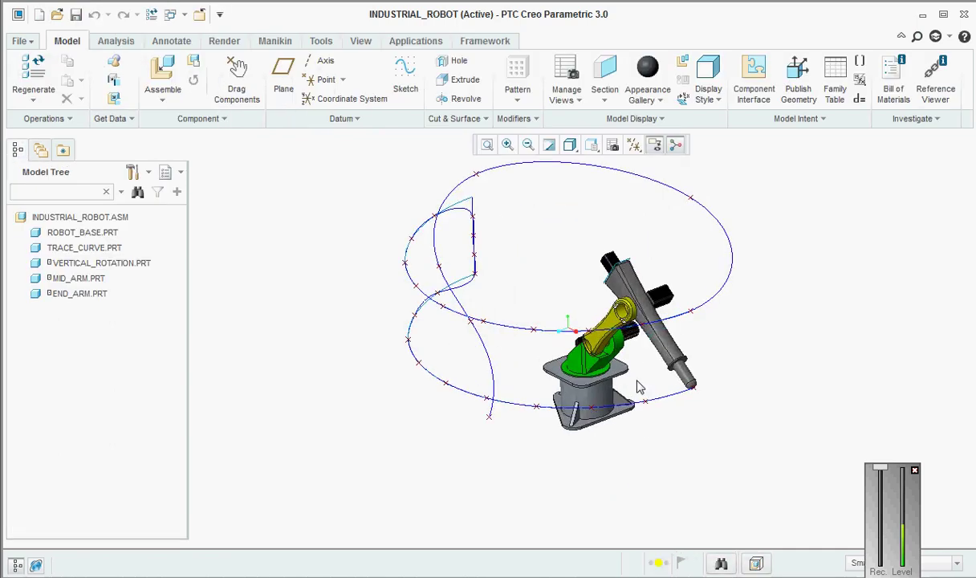
- Switch the robot assembly to the Mechanism application
mouse_move(640, 387)
middle_mouse_down()
mouse_move(565, 382)
mouse_move(554, 492)
middle_mouse_up()
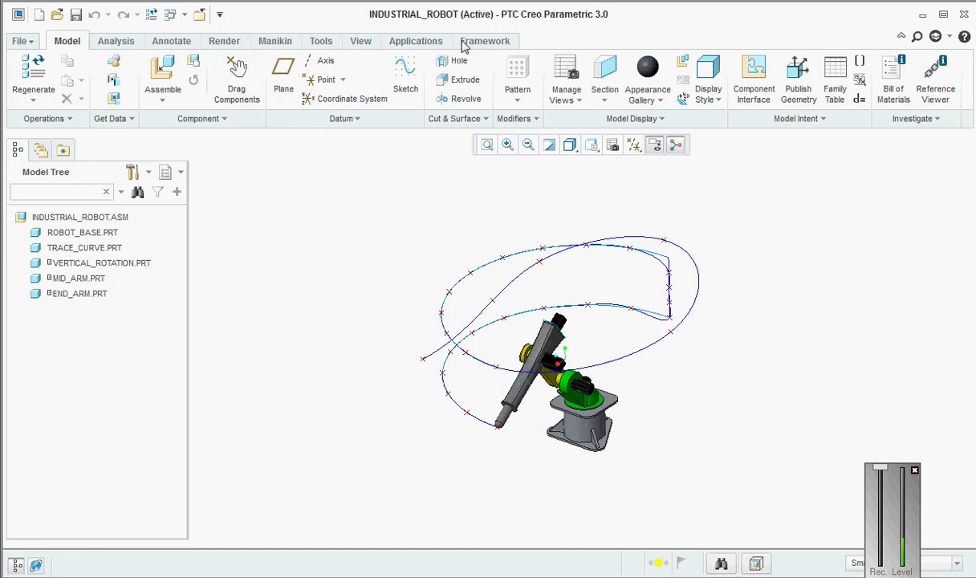
left_click(434, 42)
left_click(276, 77)
scroll(173, 508, "down", 1)
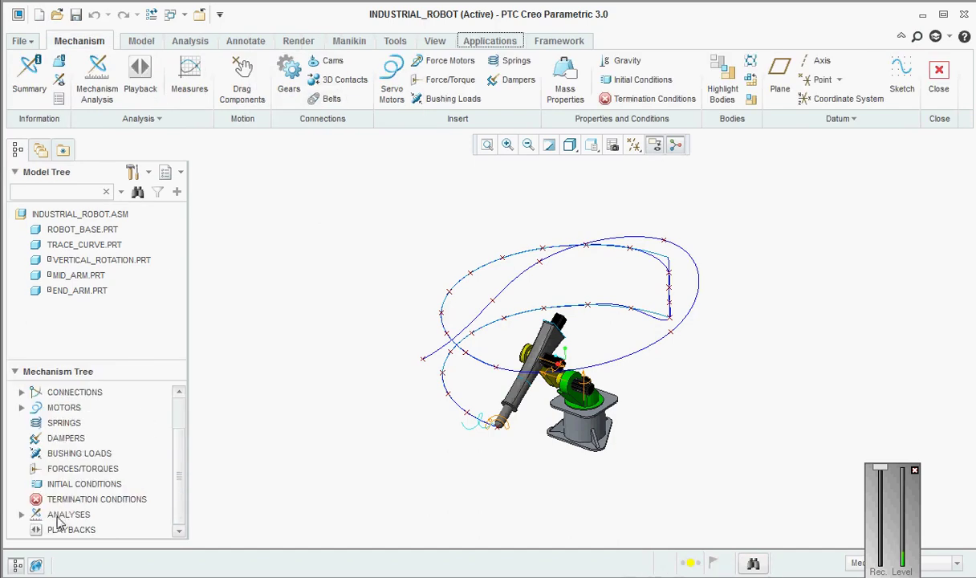
- Open the TRACE_CURVE part on its own and hide Sketch 1, Sketch 2 and Curve 1
left_click_drag(178, 454, 73, 260)
right_click(70, 251)
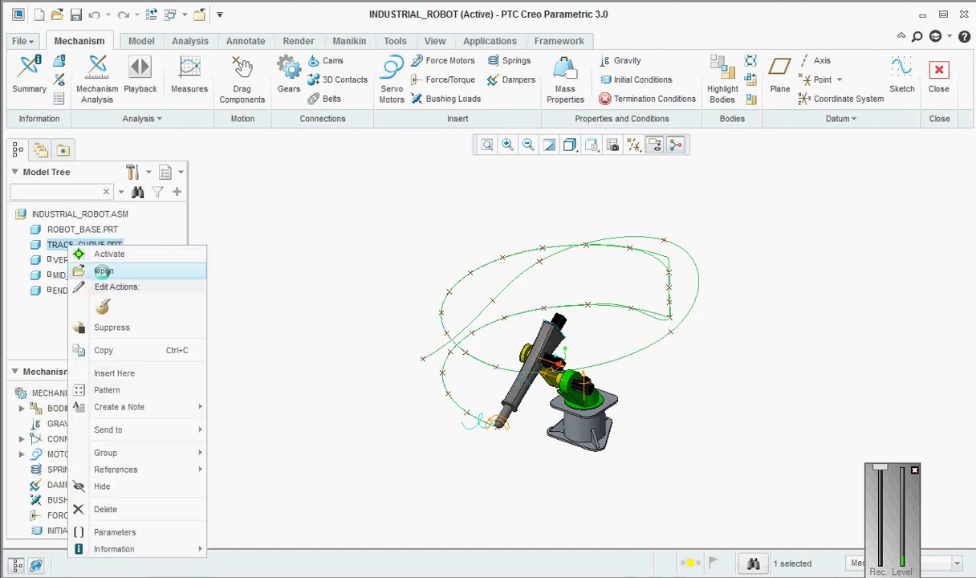
left_click(104, 271)
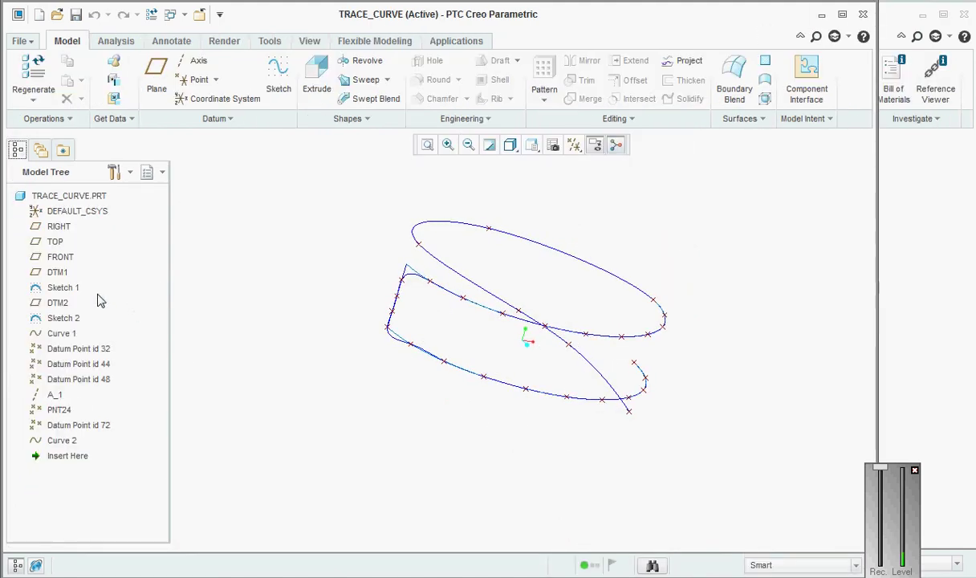
left_click(62, 289)
left_click(63, 317, "ctrl")
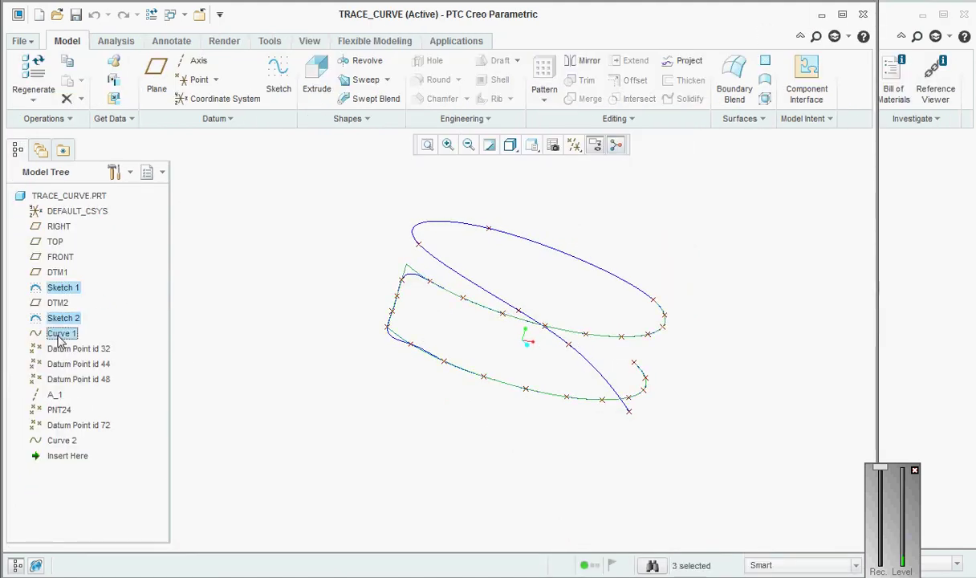
right_click(58, 340)
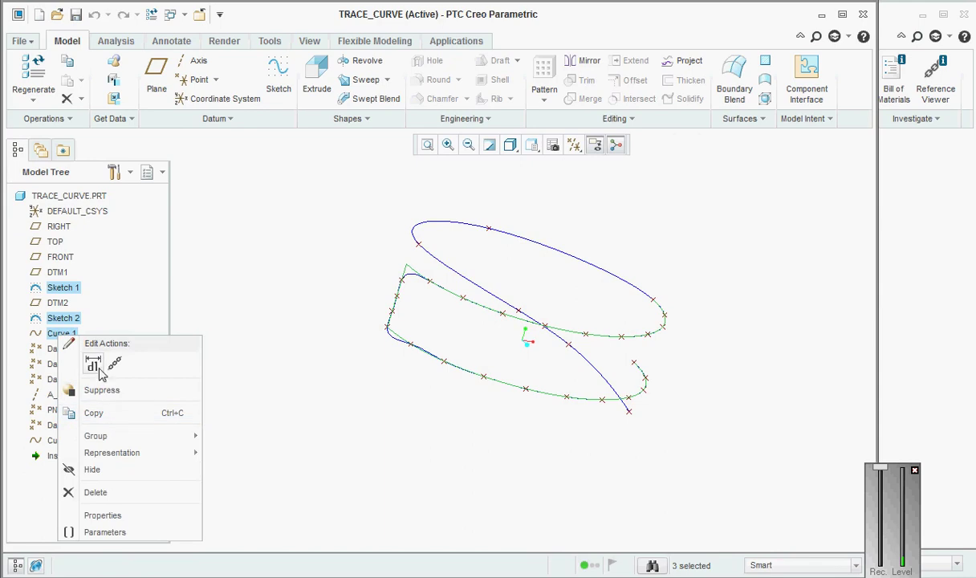
left_click(90, 470)
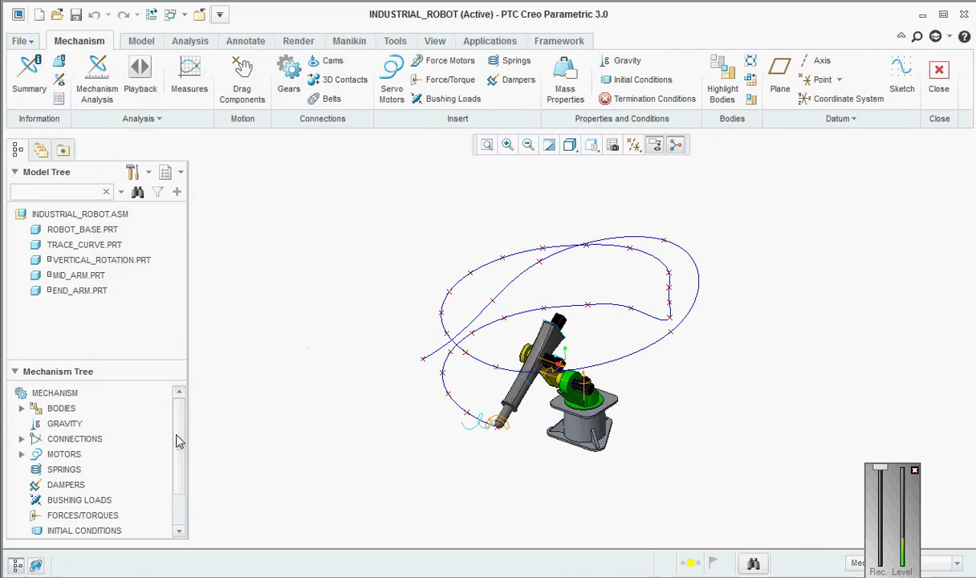
- Run the existing position analysis AnalysisDefinition1 to watch the robot arm follow the trace curve
left_click(181, 513)
left_click(22, 516)
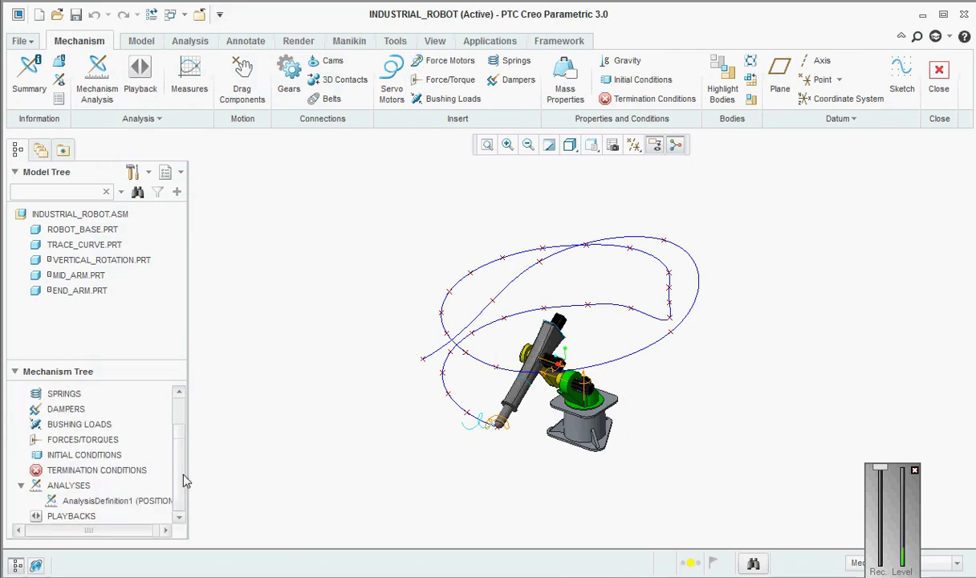
right_click(85, 500)
left_click(115, 467)
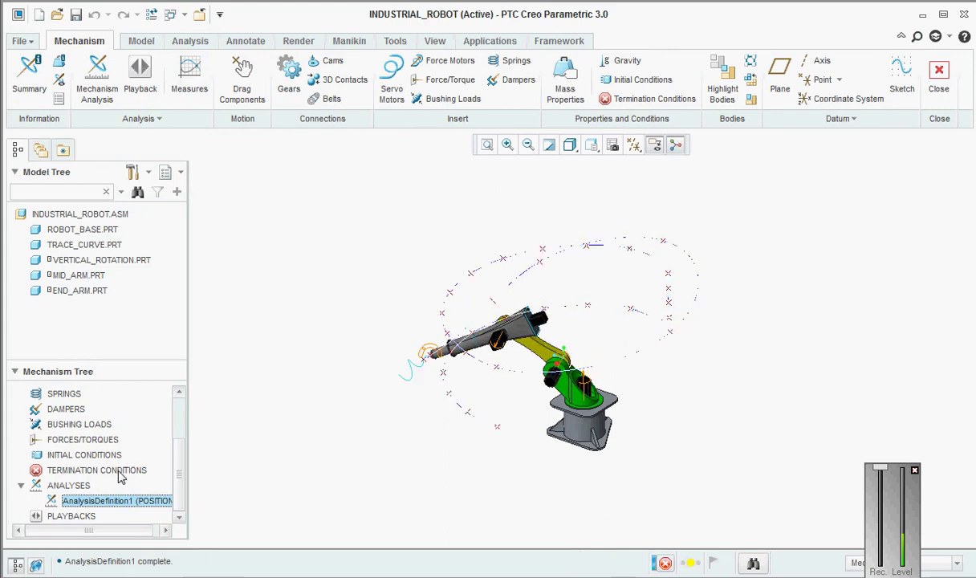
left_click(793, 256)
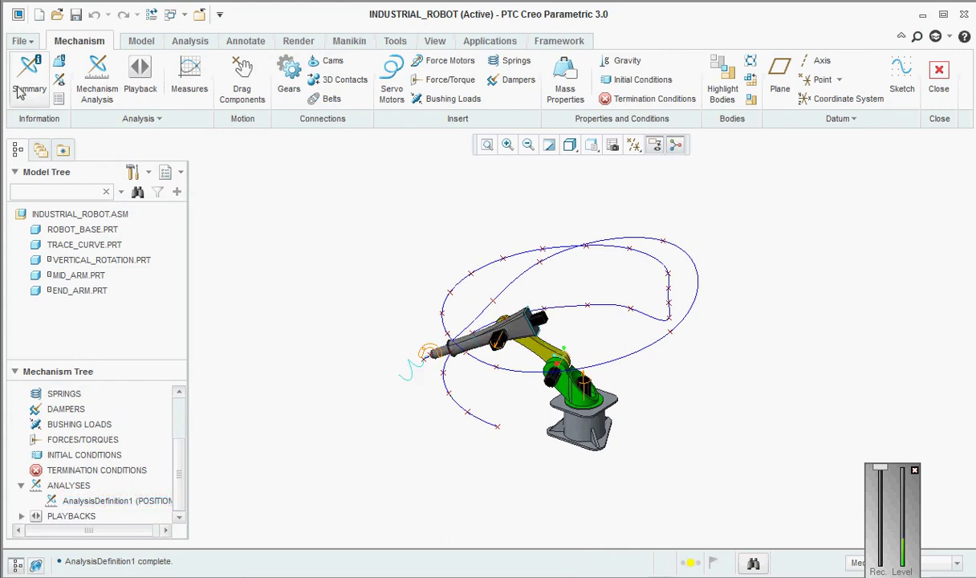
- Create a new design-type assembly named robot without using the default template
left_click(18, 41)
left_click(36, 65)
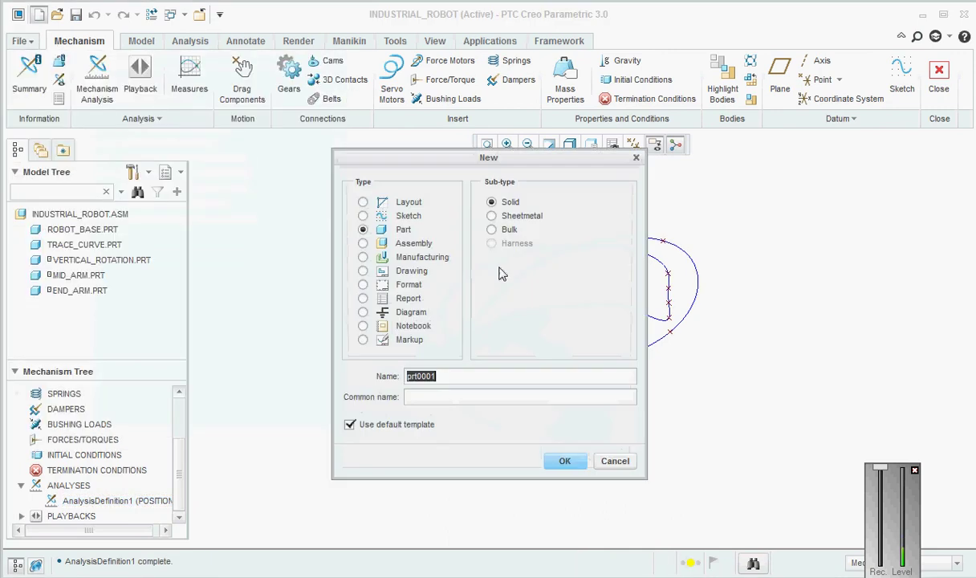
left_click(363, 243)
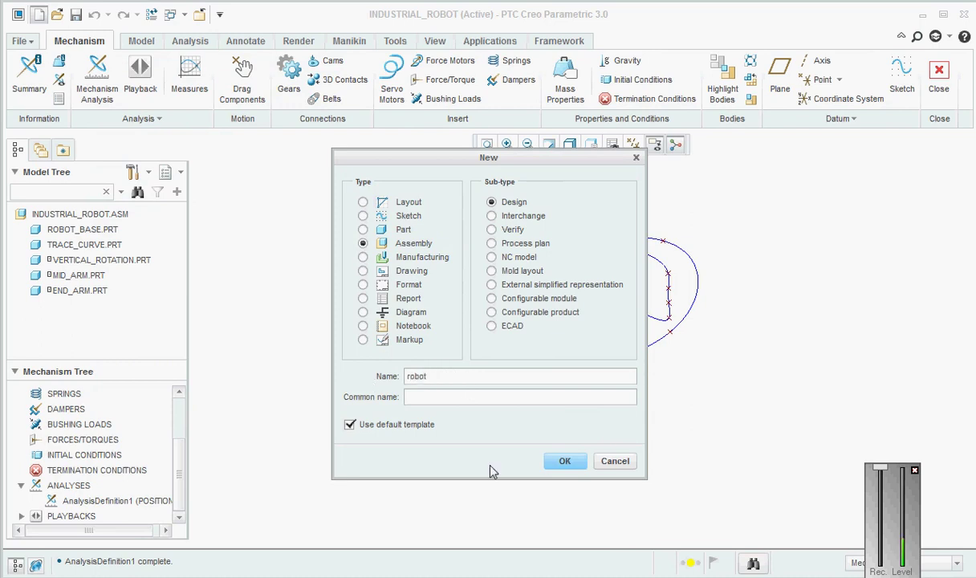
left_click(570, 464)
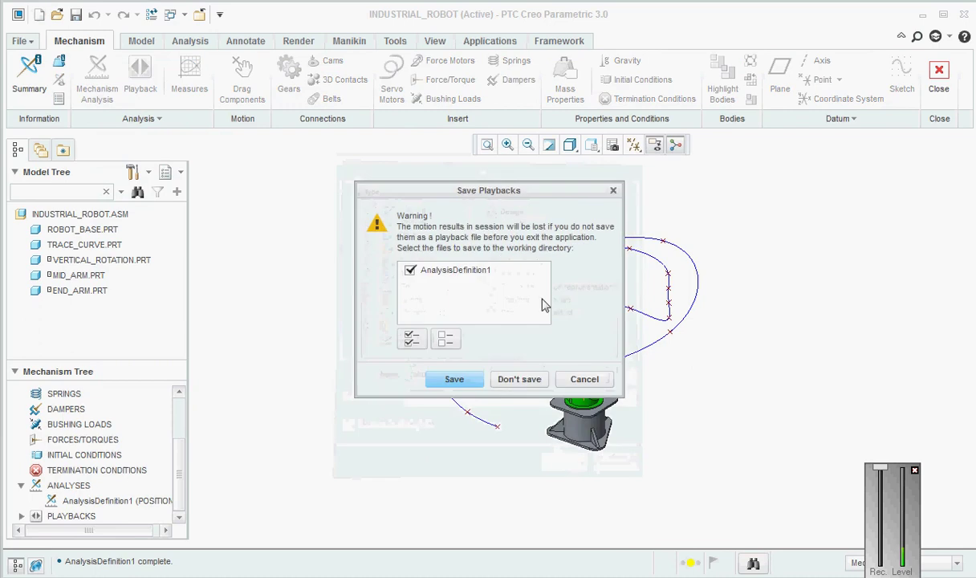
- Discard the unsaved motion playback results and base the new assembly on the mmks_asm_design template
left_click(505, 383)
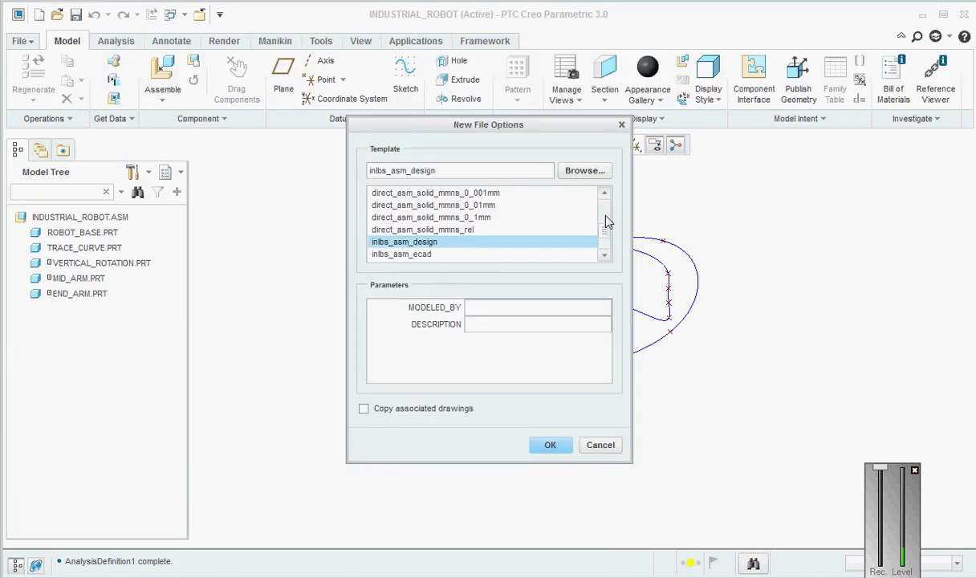
left_click(606, 239)
left_click(406, 230)
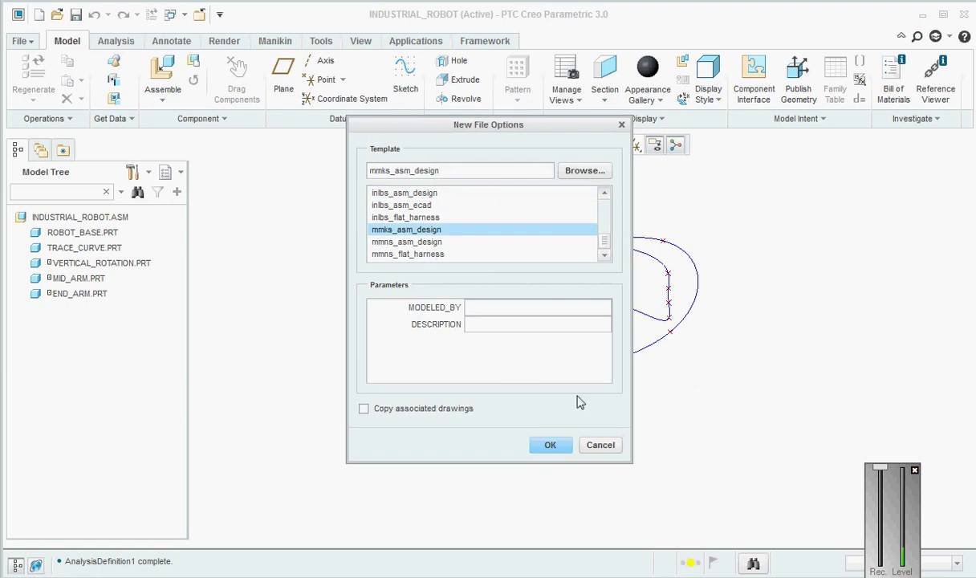
left_click(550, 444)
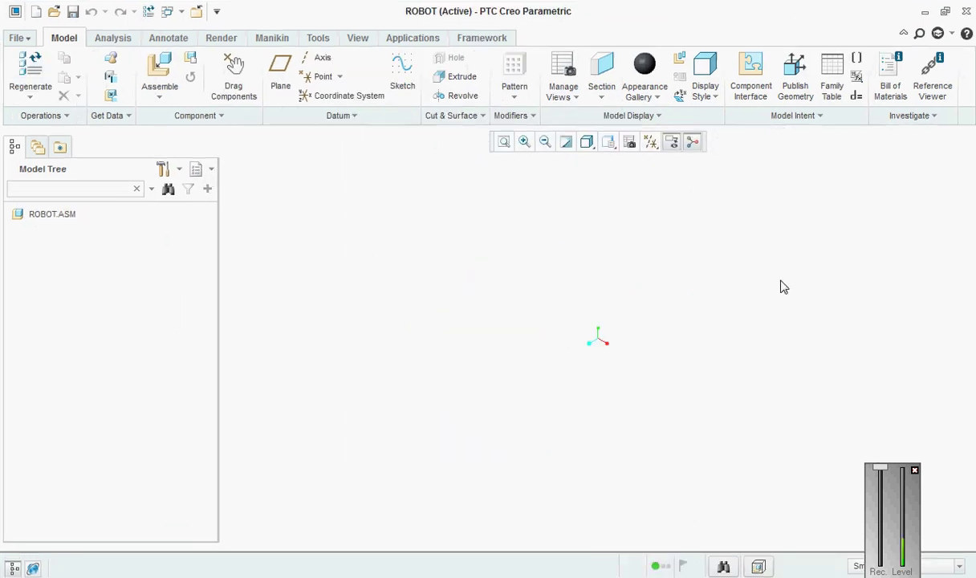
- Save the empty robot assembly and turn on the display of axes, coordinate systems and datum planes
key("ctrl+s")
left_click(381, 524)
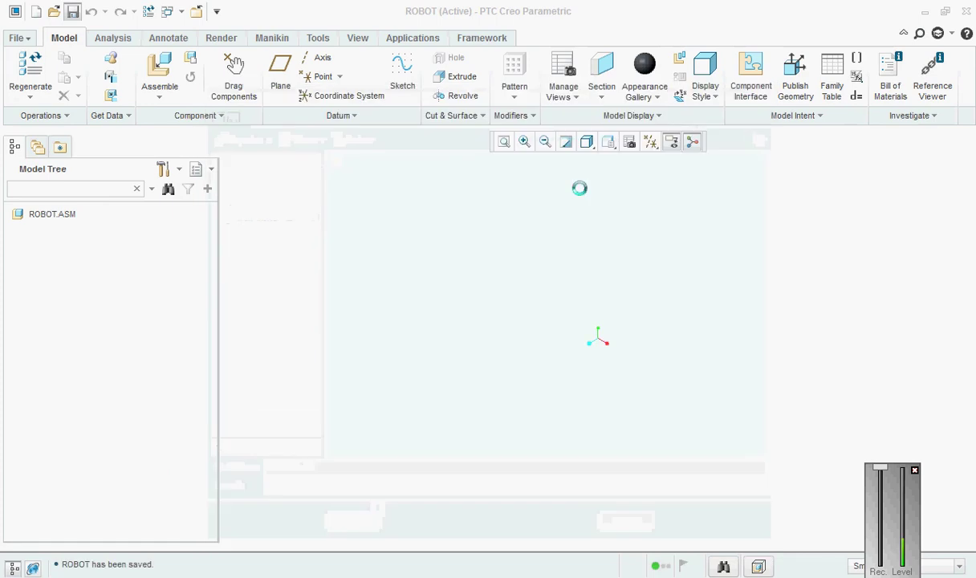
left_click(651, 142)
left_click(651, 178)
left_click(650, 211)
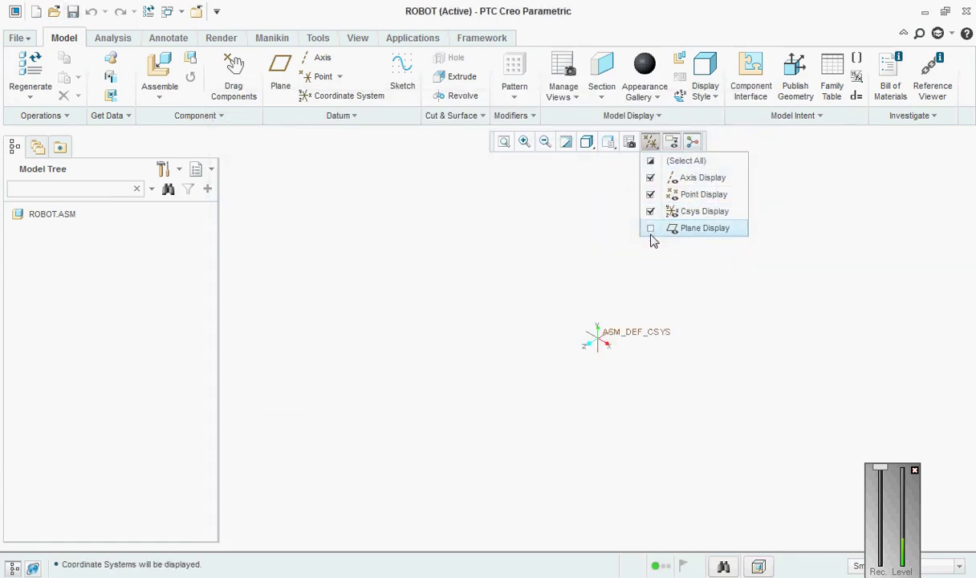
left_click(650, 228)
- Assemble robot_base.prt as the first component and place it with the Fix constraint
left_click(159, 77)
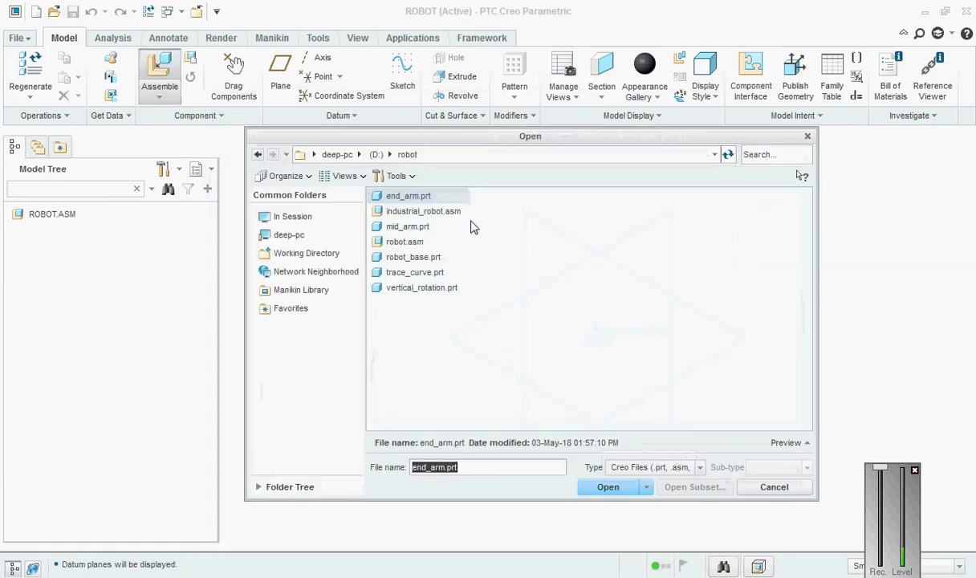
left_click(413, 257)
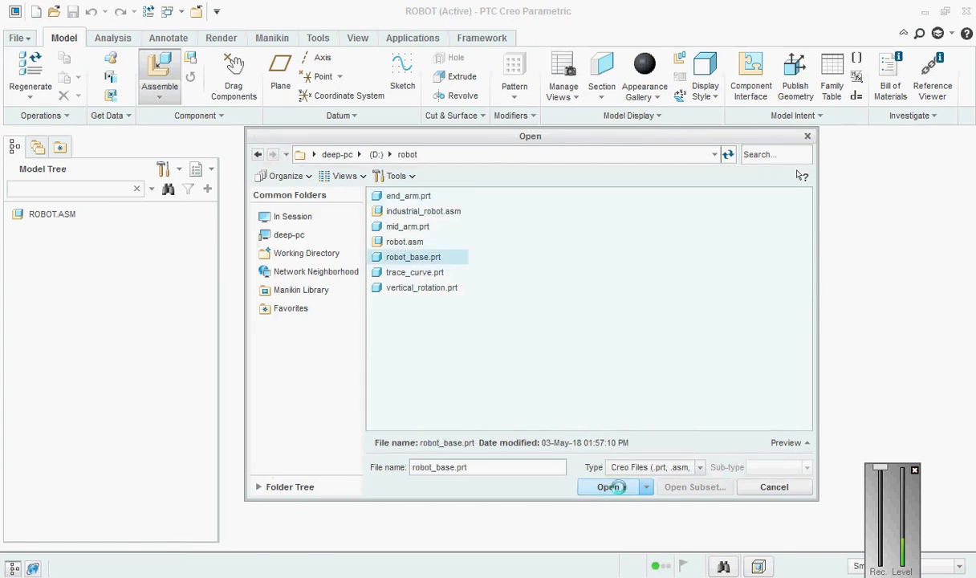
left_click(615, 486)
left_click(648, 145)
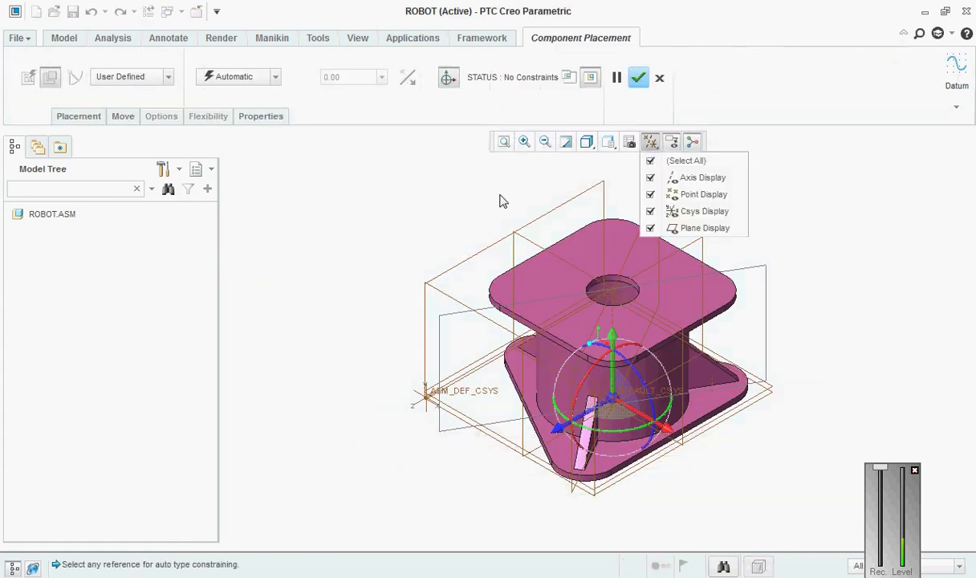
left_click(232, 77)
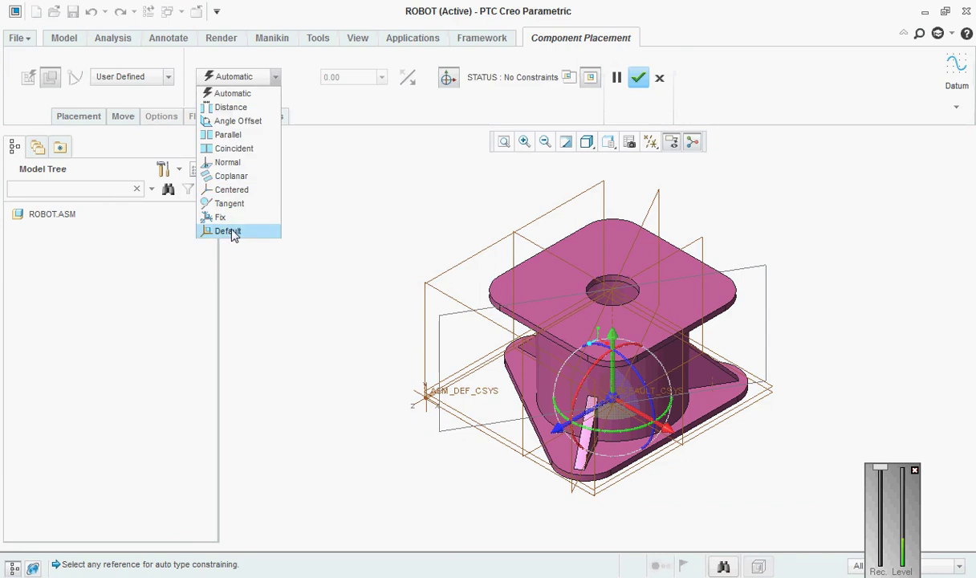
left_click(233, 217)
left_click(647, 78)
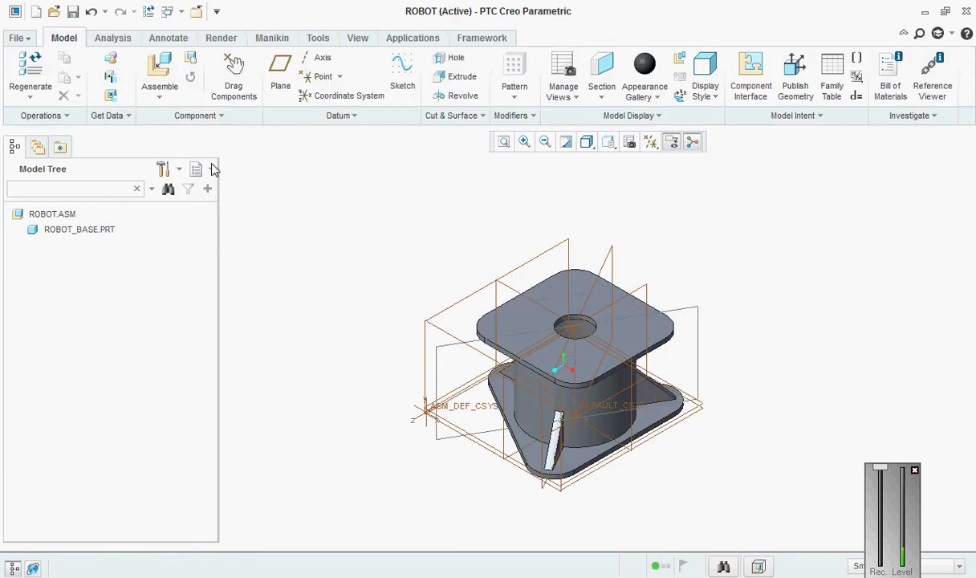
- Assemble trace_curve.prt and place it with the Default constraint
left_click(165, 64)
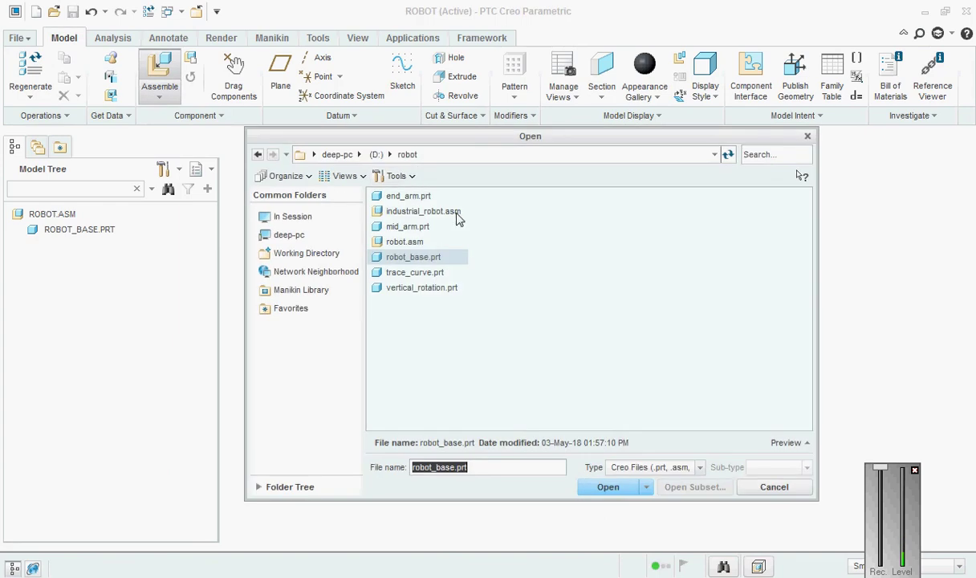
left_click(415, 273)
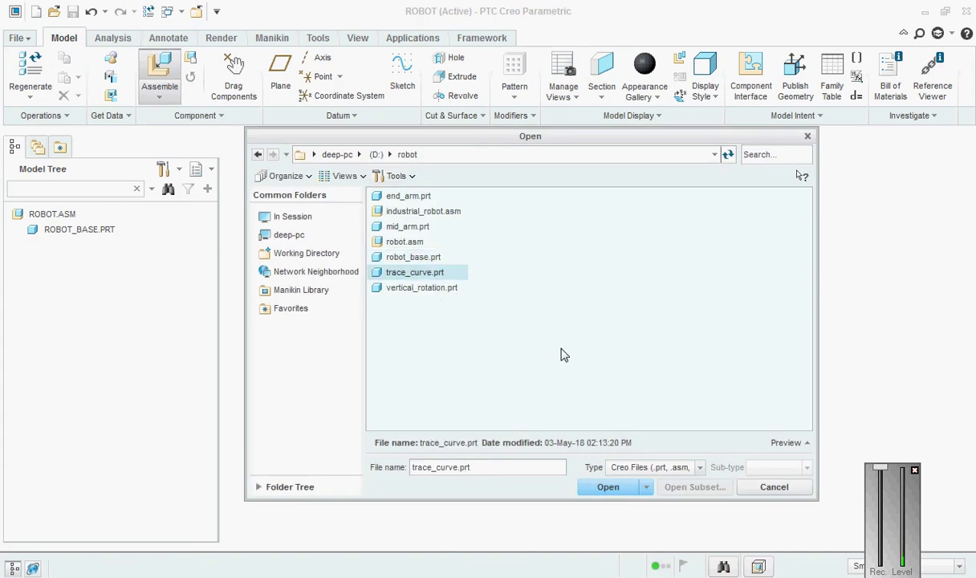
left_click(615, 488)
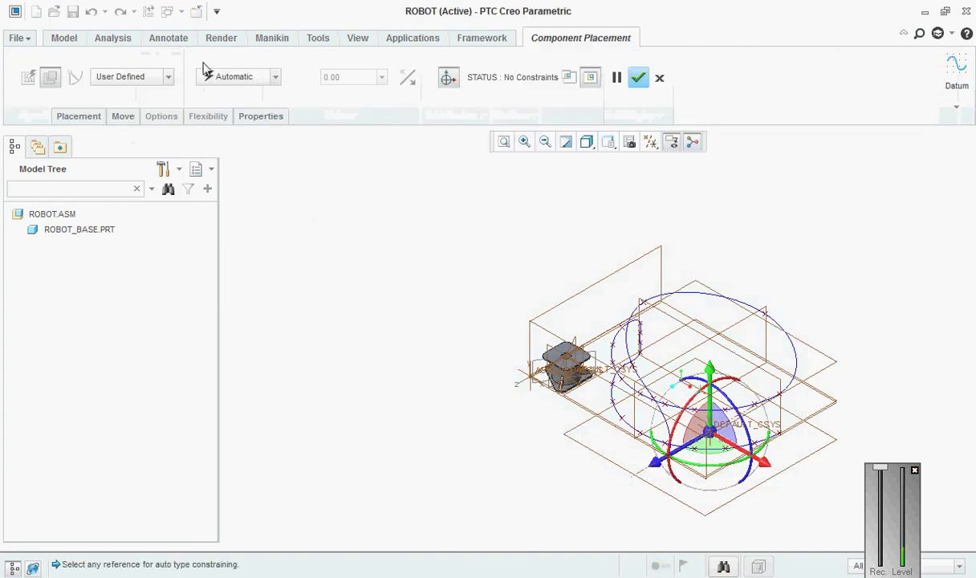
left_click(218, 77)
left_click(224, 226)
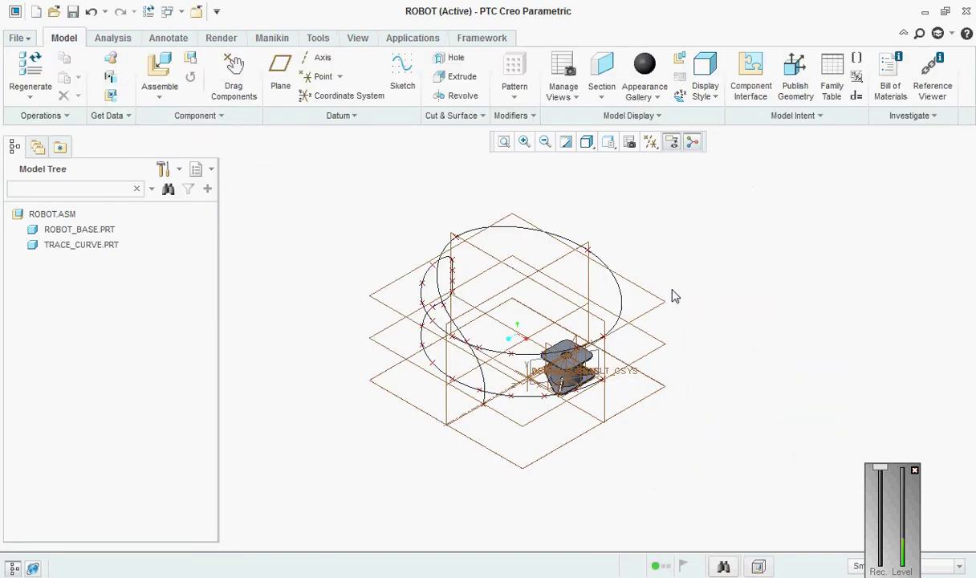
- Bring vertical_rotation.prt into the assembly and choose a Pin connection for it
middle_click_drag(676, 294, 735, 297)
left_click(154, 70)
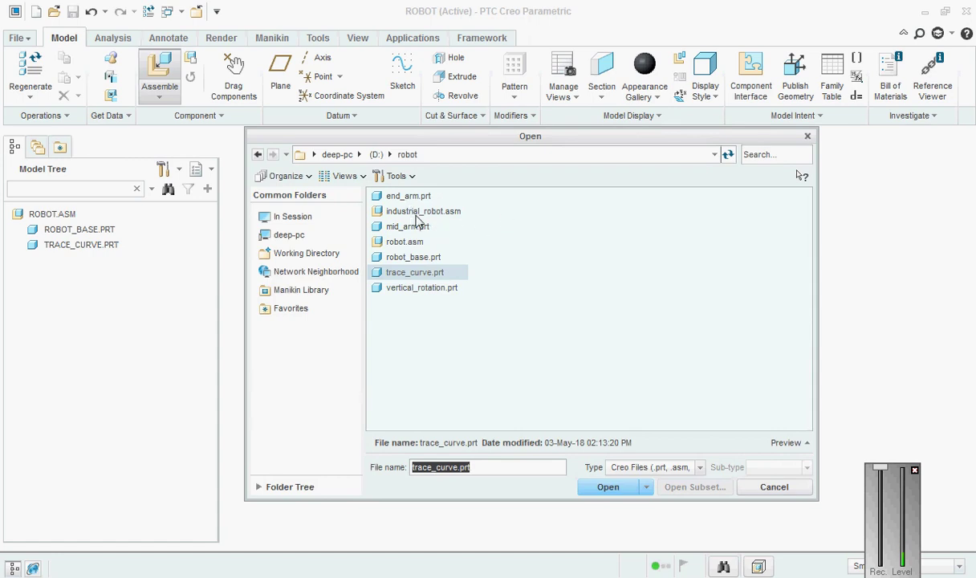
mouse_move(409, 247)
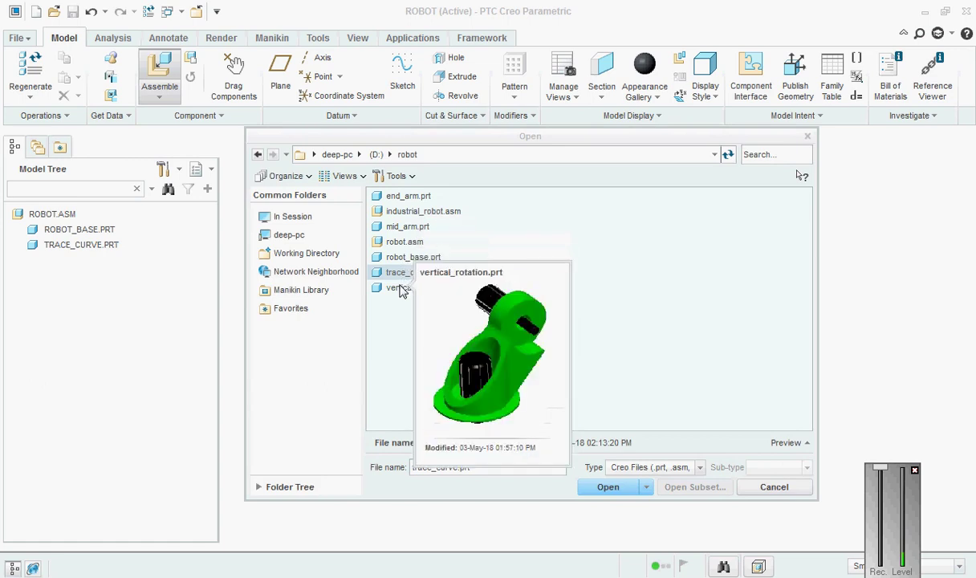
left_click(401, 286)
left_click(608, 487)
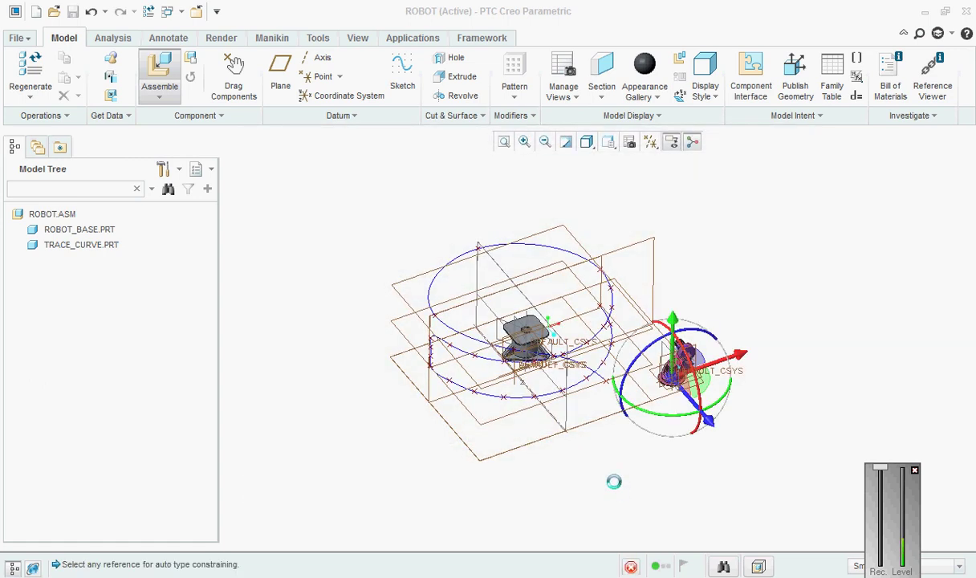
scroll(616, 381, "up", 8)
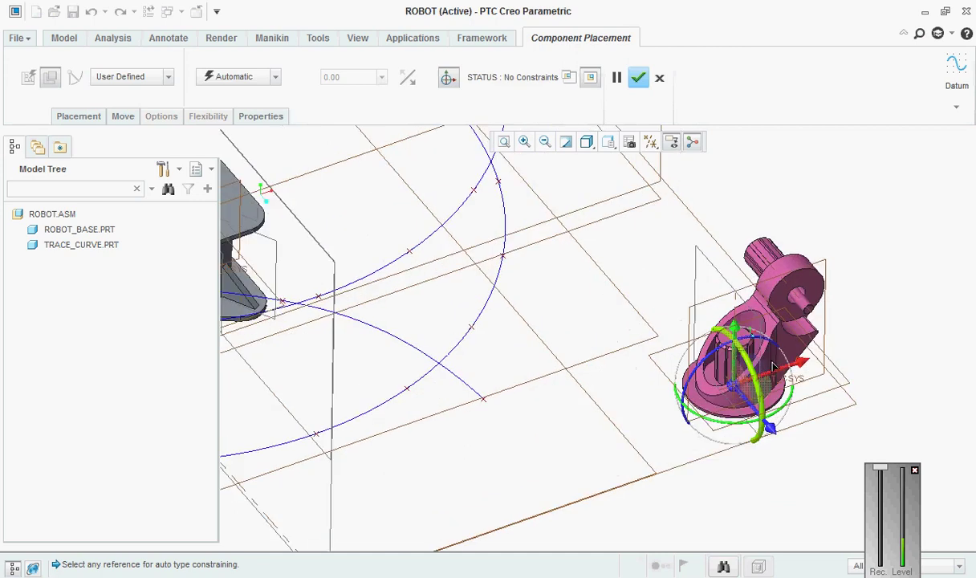
left_click(141, 77)
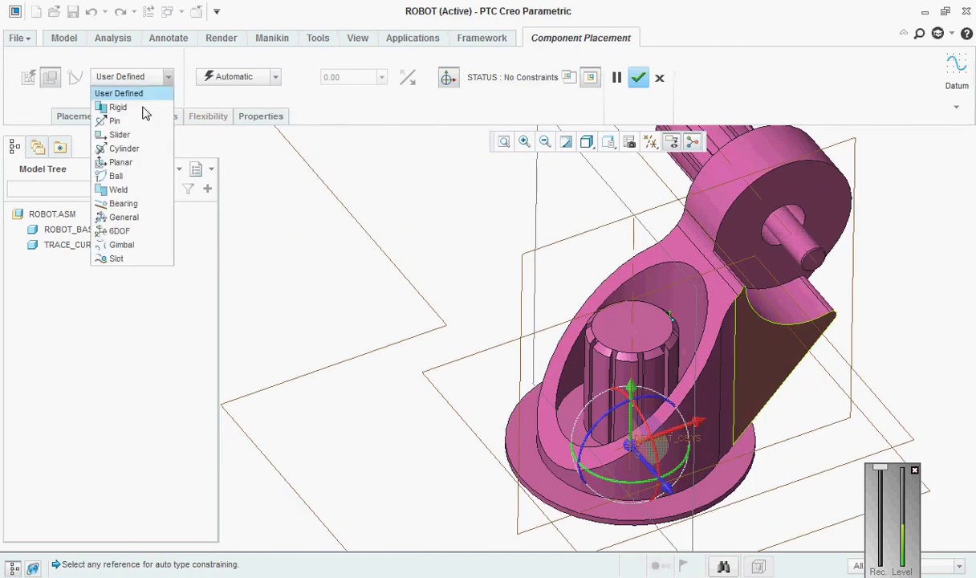
left_click(116, 120)
- Align the vertical rotation part's base shaft axis with the axis of the hole in the robot base's top plate
middle_click_drag(538, 366, 658, 466)
scroll(710, 378, "down", 6)
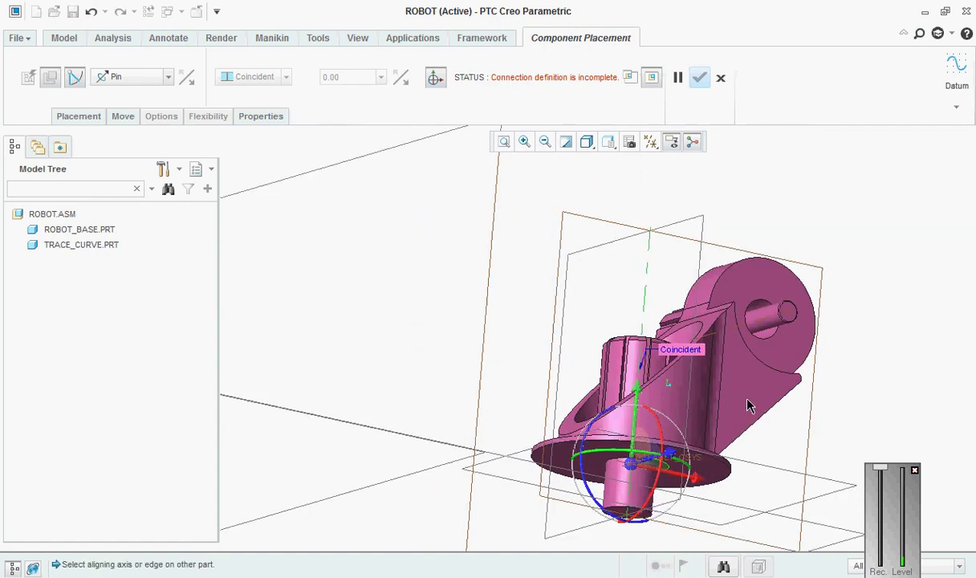
scroll(508, 412, "up", 1)
scroll(508, 412, "up", 5)
scroll(532, 440, "down", 1)
middle_click_drag(523, 436, 525, 462)
scroll(546, 303, "down", 1)
scroll(540, 305, "up", 1)
scroll(540, 305, "up", 2)
scroll(531, 317, "up", 3)
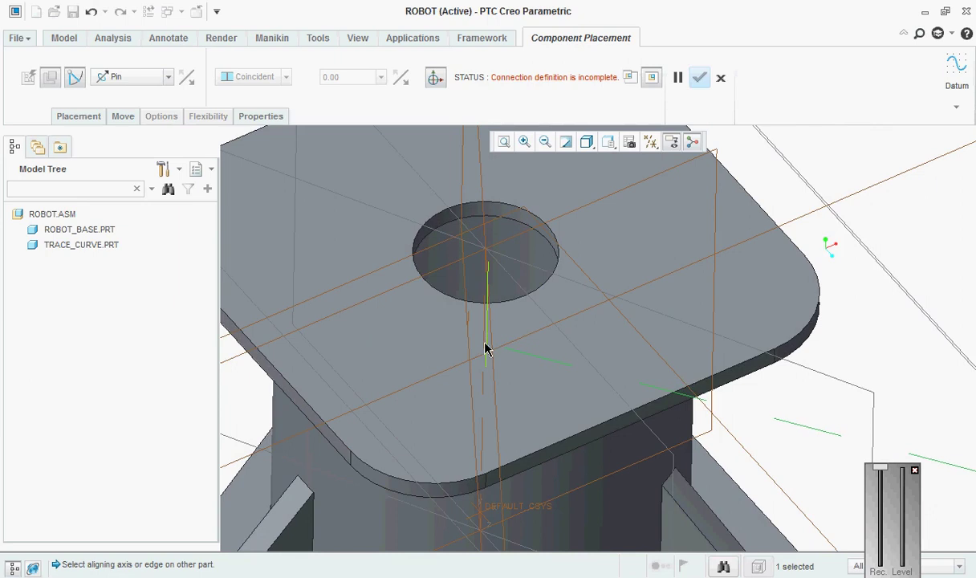
scroll(486, 350, "up", 2)
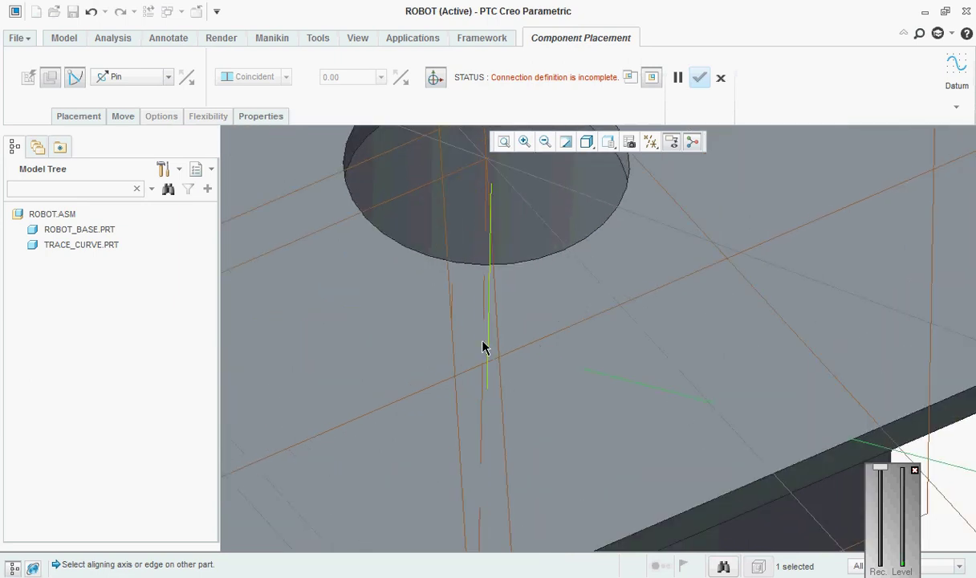
scroll(528, 327, "down", 4)
- Pull the vertical rotation part up off the base, make its flange underside coincident with the base's top face, and accept the placement
mouse_move(527, 326)
middle_mouse_down()
mouse_move(517, 308)
mouse_move(589, 419)
middle_mouse_up()
left_click(603, 433)
left_click_drag(587, 417, 559, 240)
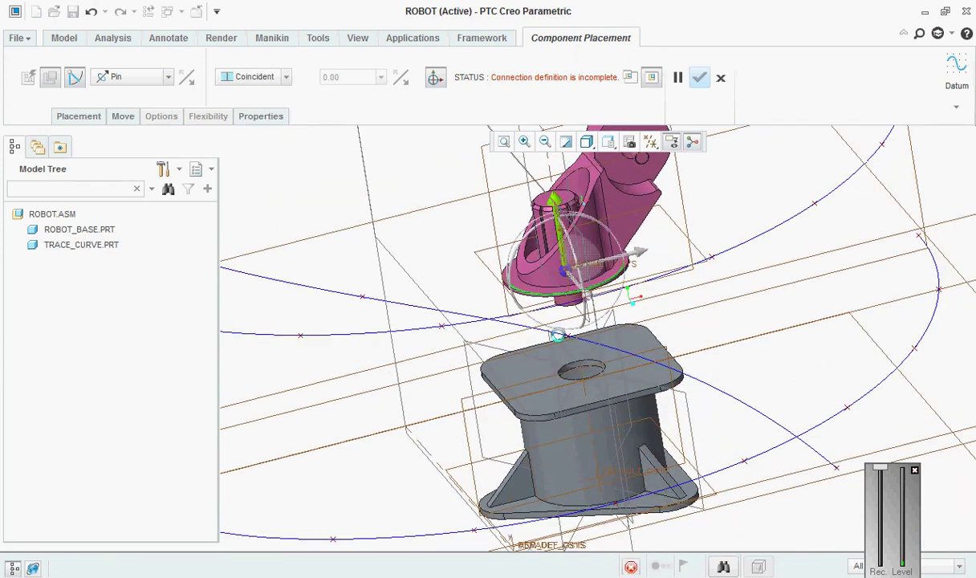
left_click(530, 370)
middle_click_drag(530, 369, 550, 405)
left_click(552, 413)
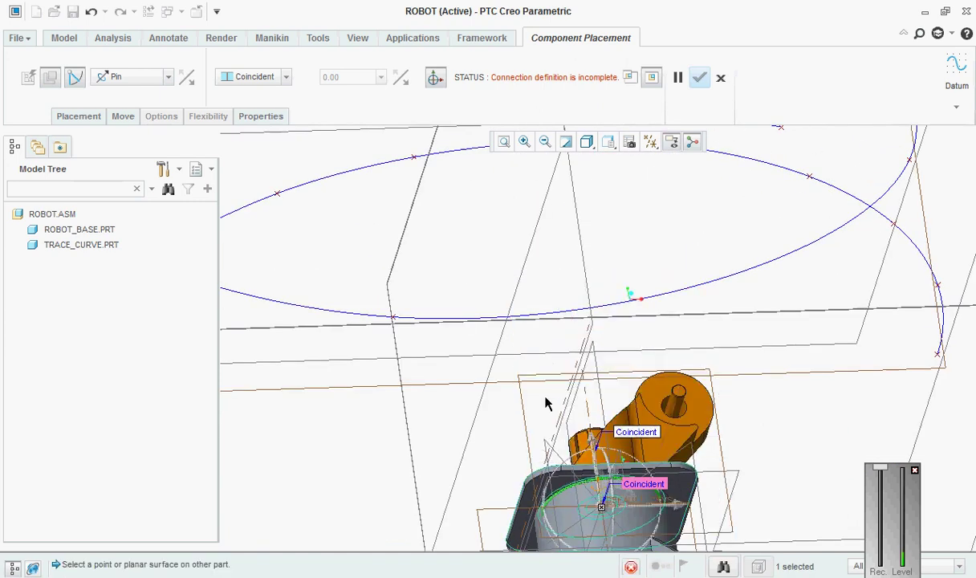
middle_click_drag(482, 301, 578, 361)
left_click(700, 76)
- Bring mid_arm.prt into the assembly and choose a Pin connection for it
middle_click_drag(682, 257, 621, 302)
left_click(156, 70)
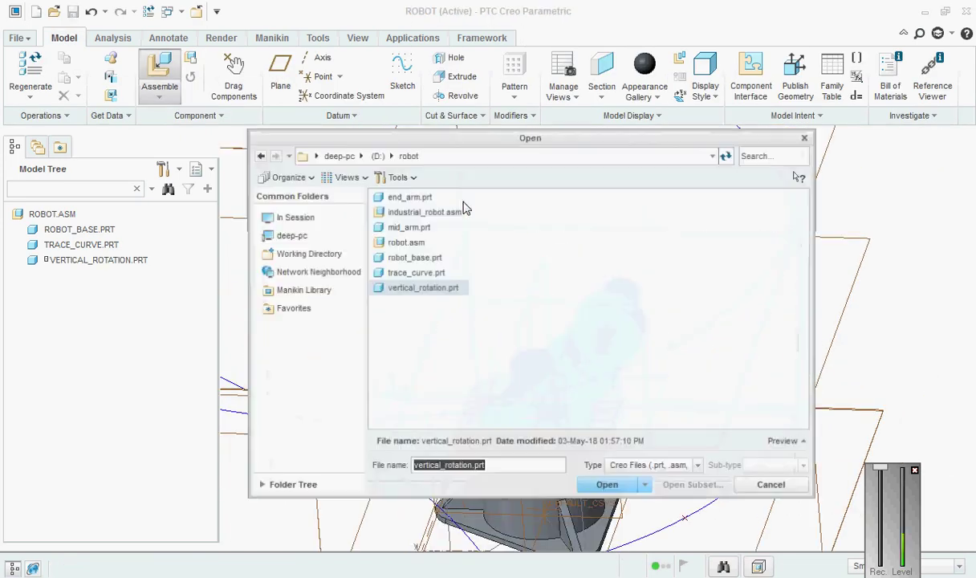
left_click(408, 227)
left_click(608, 487)
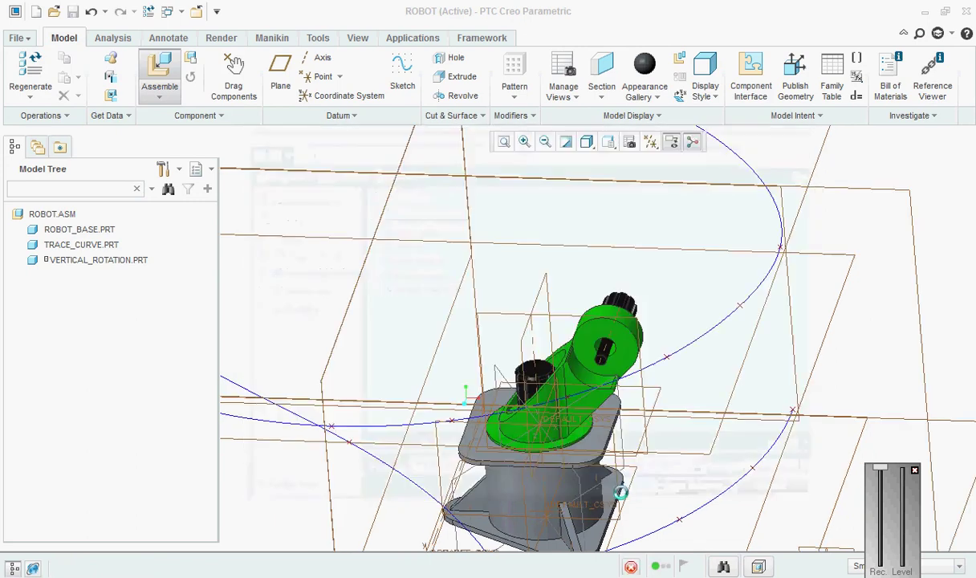
scroll(655, 514, "down", 10)
scroll(619, 399, "down", 1)
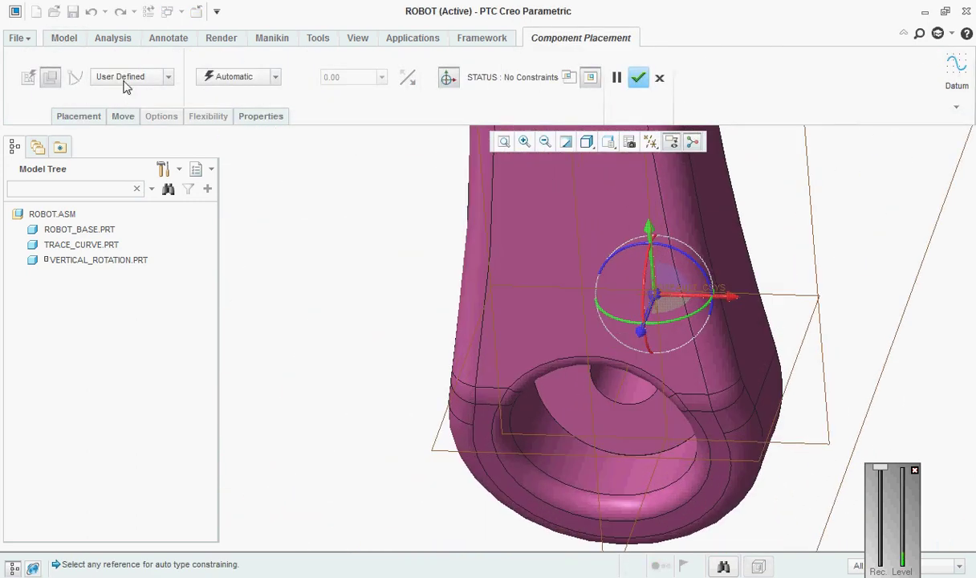
left_click(122, 78)
left_click(125, 121)
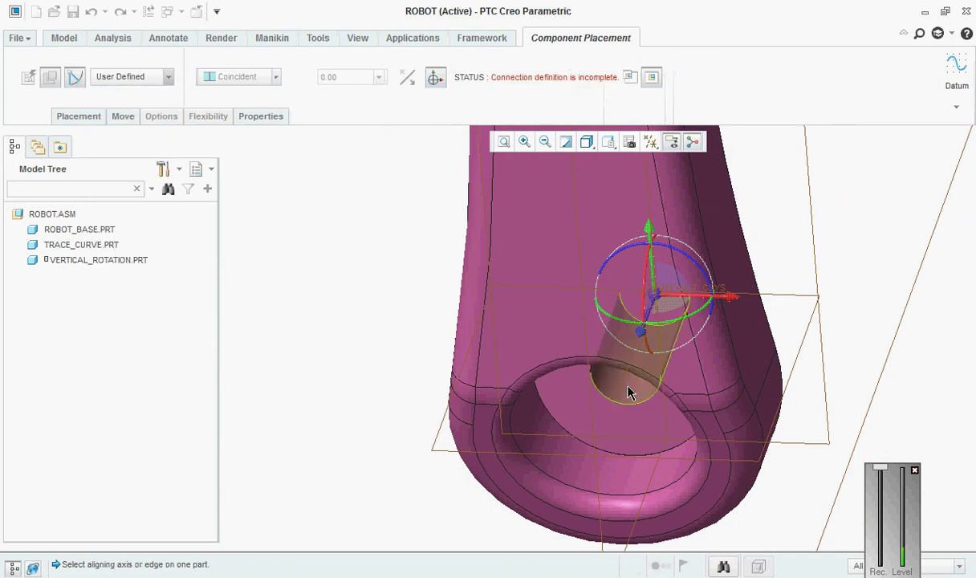
- Align the small hole in the mid arm's lower end with the black motor shaft on the vertical rotation part
scroll(656, 457, "up", 10)
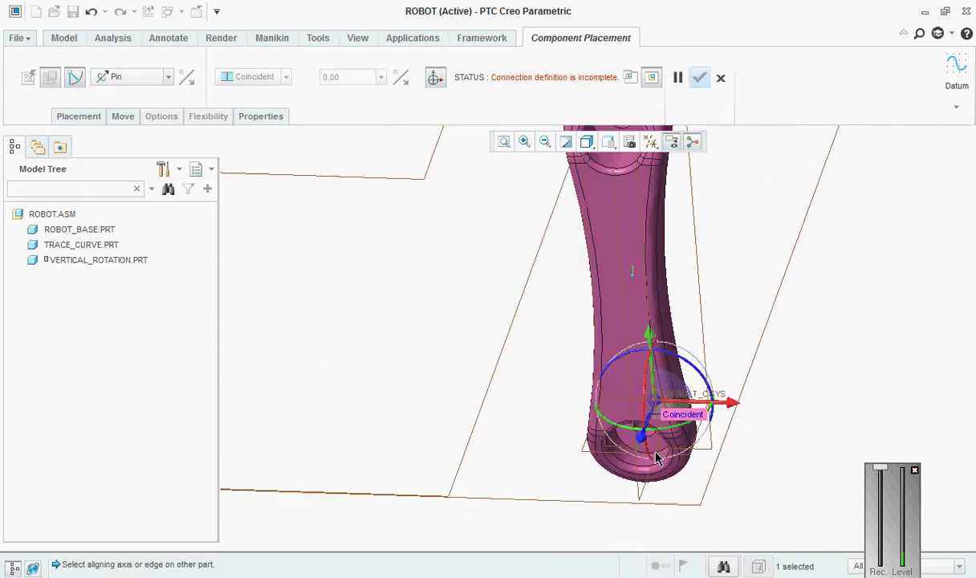
scroll(566, 225, "down", 4)
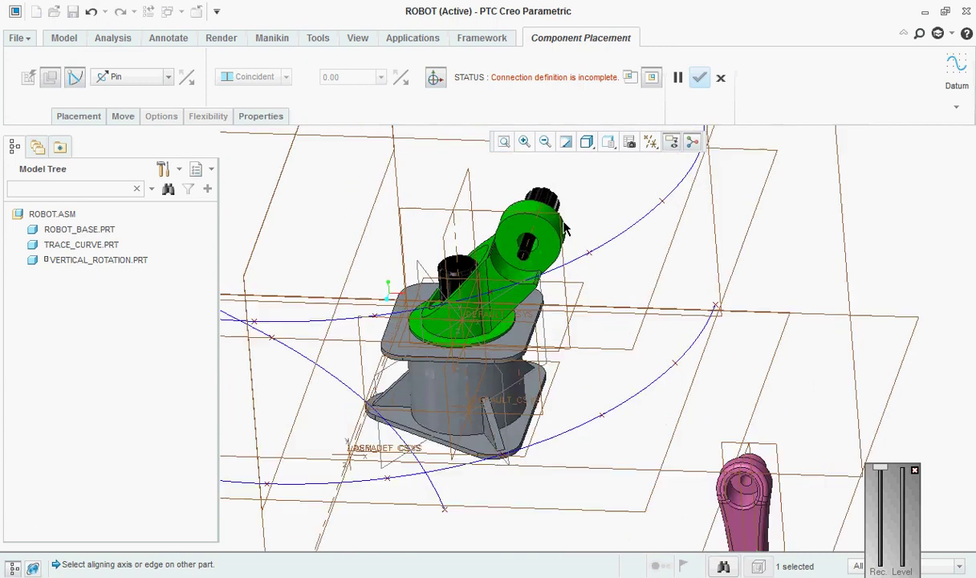
scroll(546, 234, "down", 3)
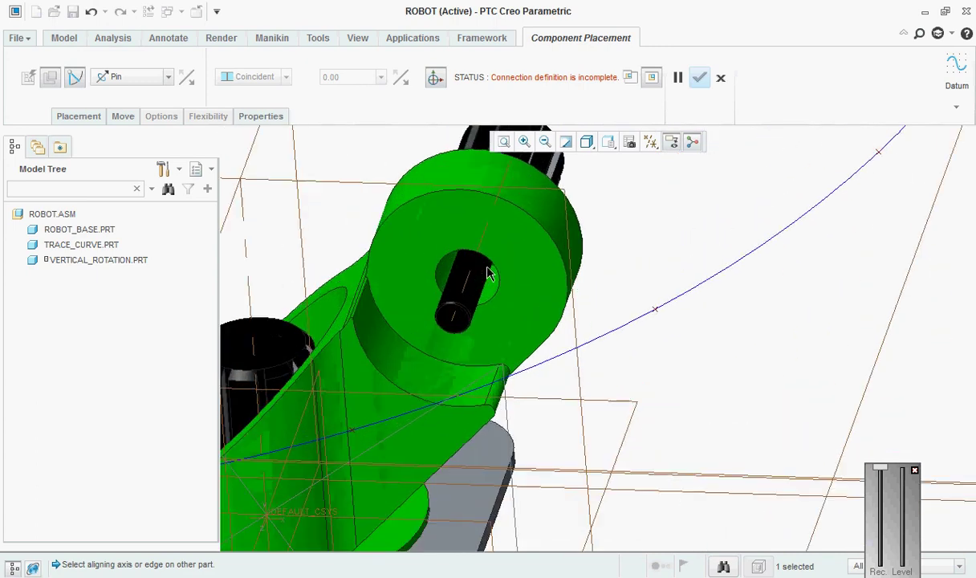
left_click(472, 292)
- Make the mid arm's lower boss end face coincident with the vertical rotation part's round face and accept the placement
scroll(508, 290, "up", 6)
middle_click_drag(389, 399, 231, 431)
scroll(234, 407, "down", 10)
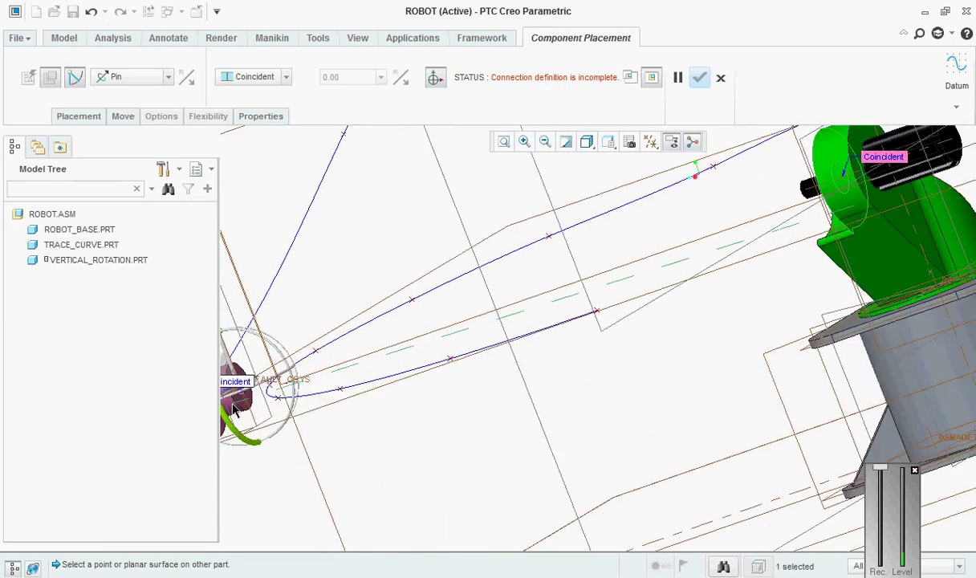
middle_click_drag(235, 411, 294, 407)
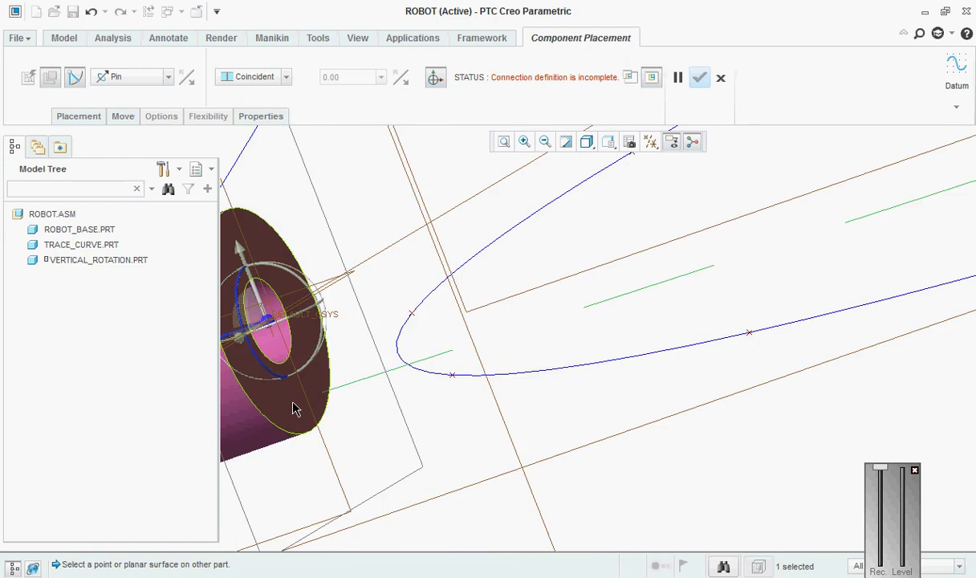
left_click(294, 408)
scroll(405, 445, "up", 6)
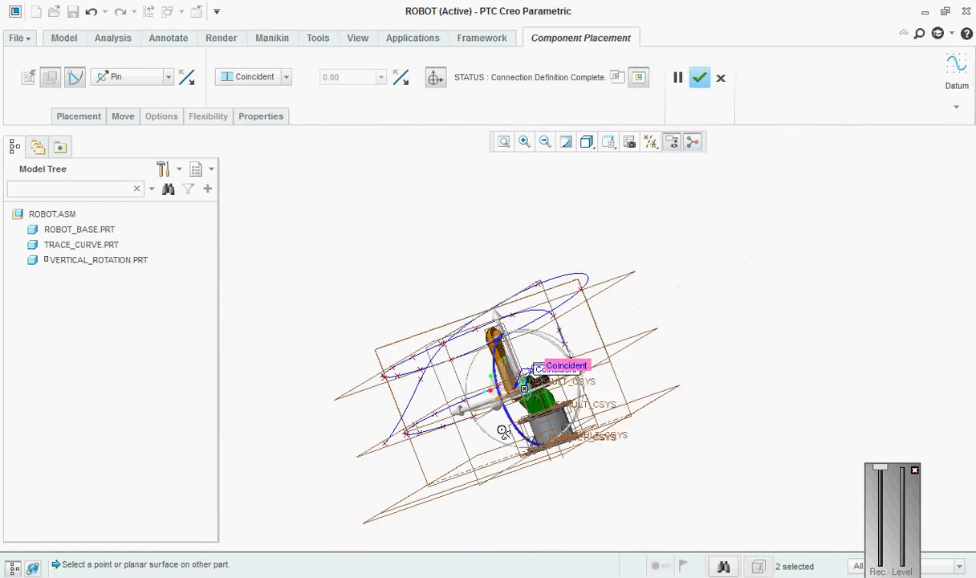
middle_click_drag(534, 428, 557, 388)
scroll(556, 388, "down", 5)
scroll(440, 259, "up", 2)
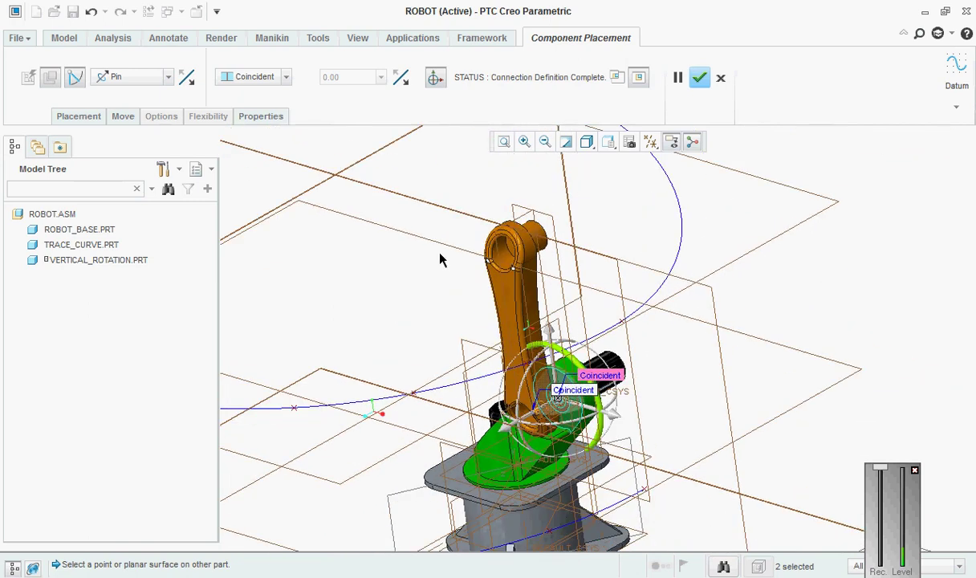
left_click(701, 78)
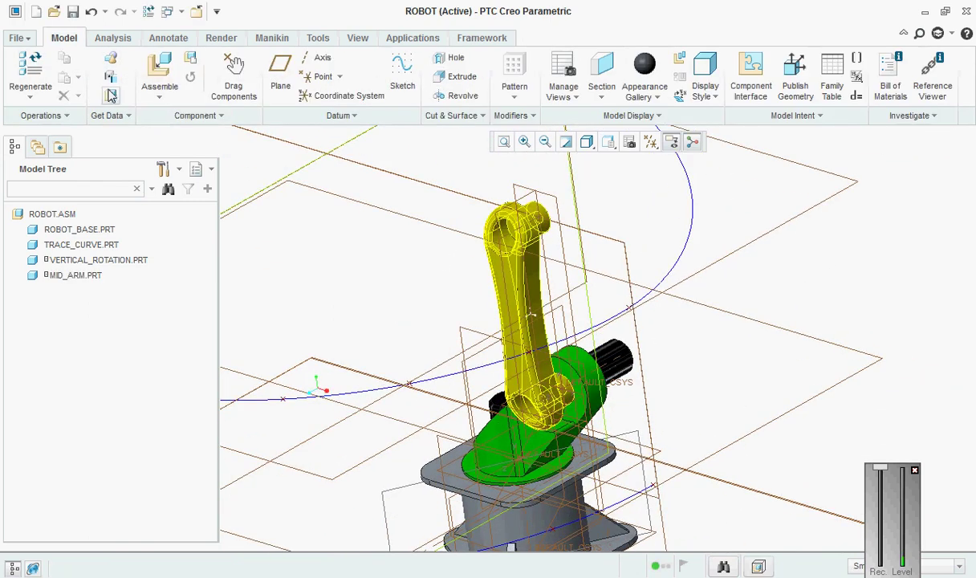
- Bring end_arm.prt into the assembly and choose a Pin connection for it
left_click(160, 72)
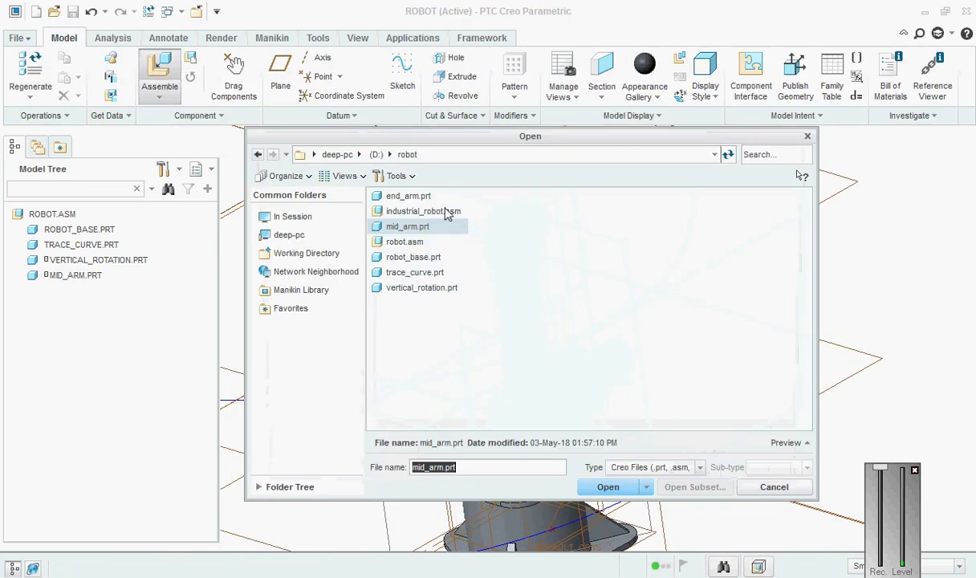
left_click(401, 196)
left_click(608, 485)
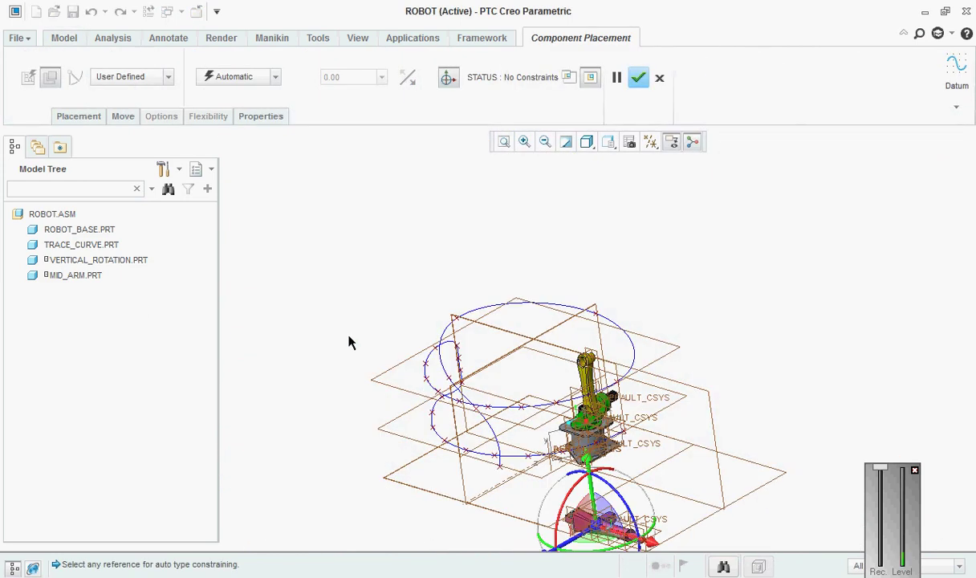
left_click(158, 80)
left_click(137, 120)
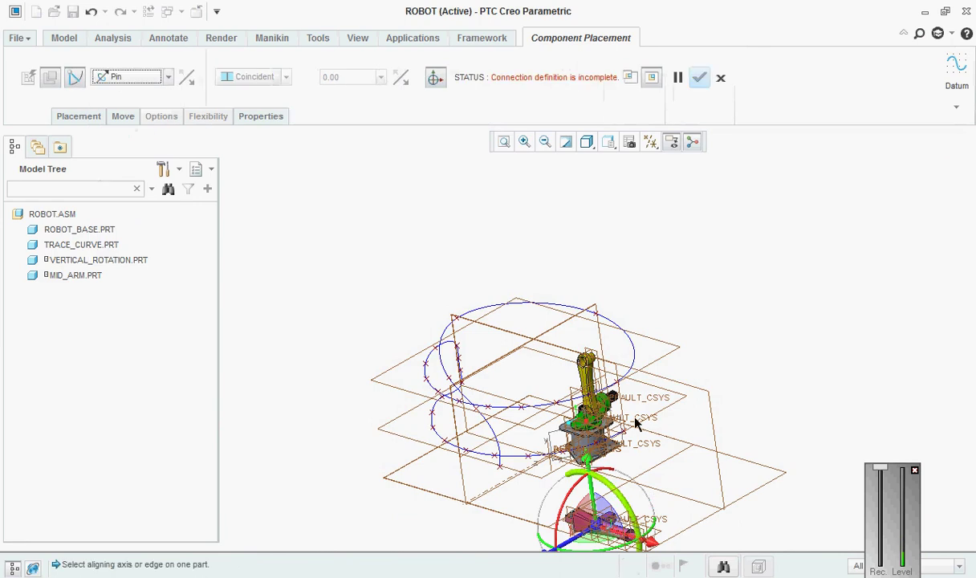
- Align the mid arm's upper boss with the shaft inside the end arm's side recess
scroll(581, 354, "up", 2)
scroll(581, 354, "up", 6)
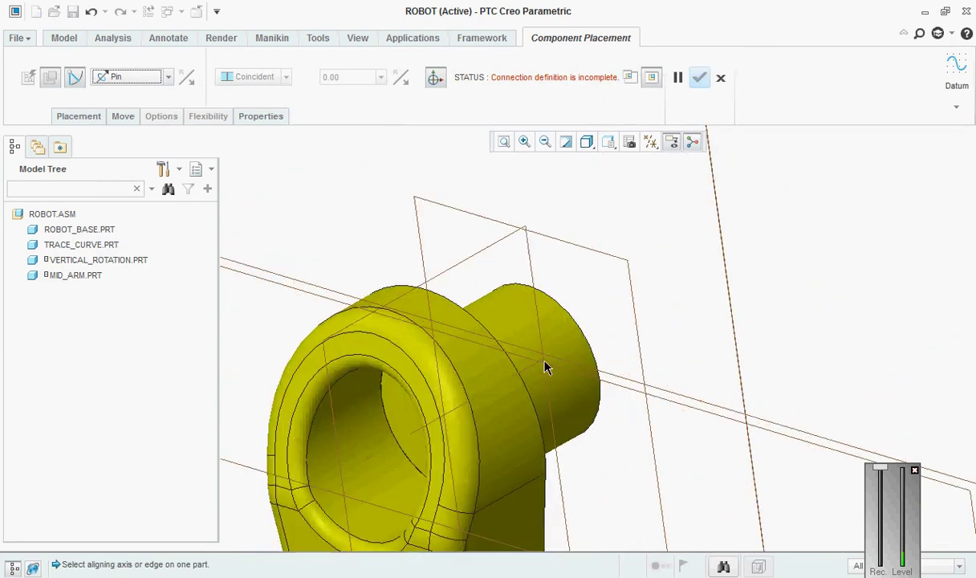
left_click(536, 375)
scroll(683, 289, "down", 8)
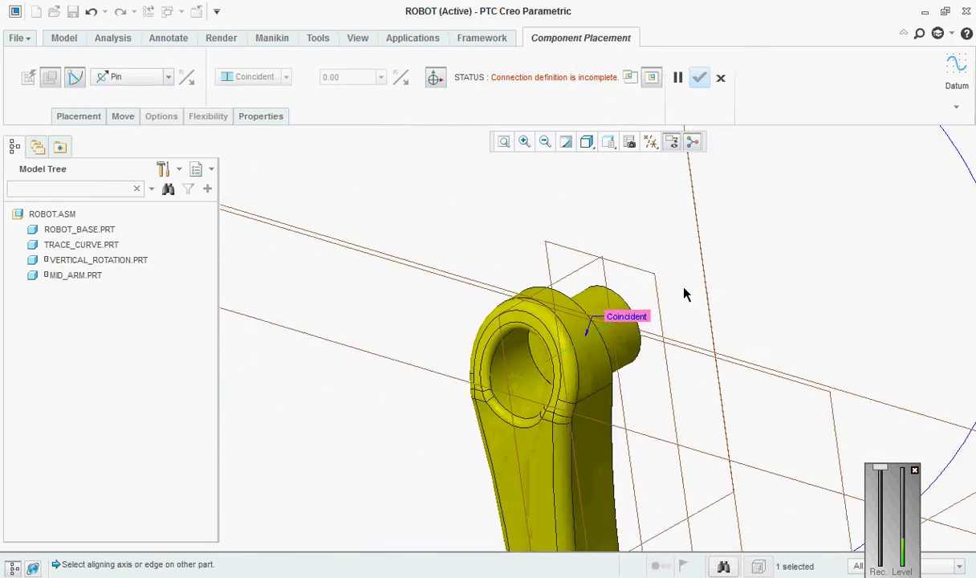
scroll(647, 515, "up", 3)
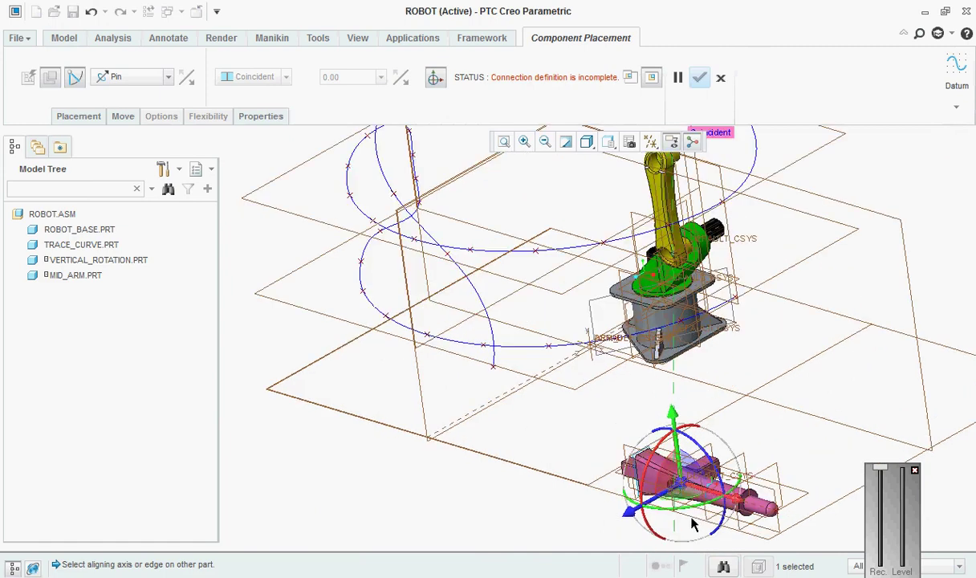
scroll(699, 494, "up", 5)
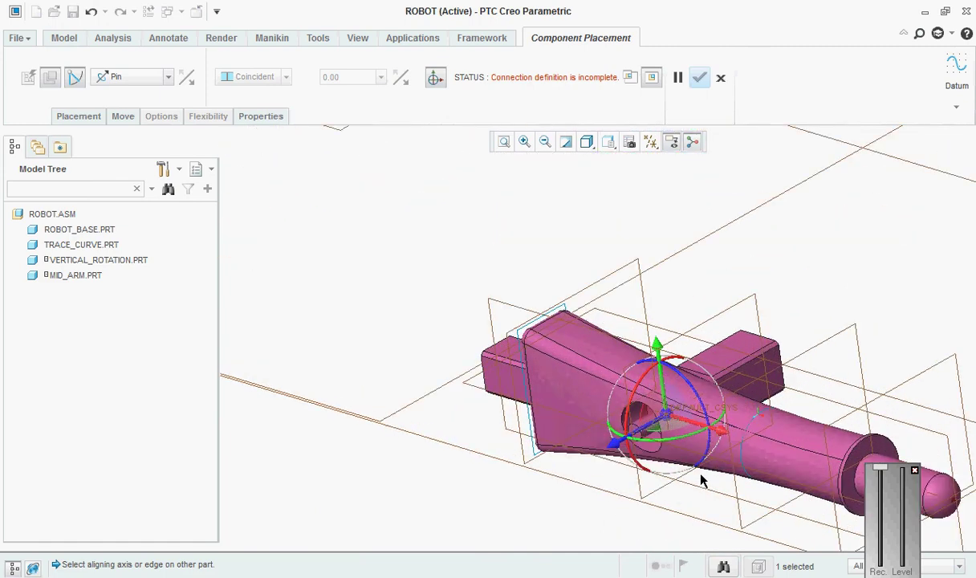
scroll(665, 402, "up", 5)
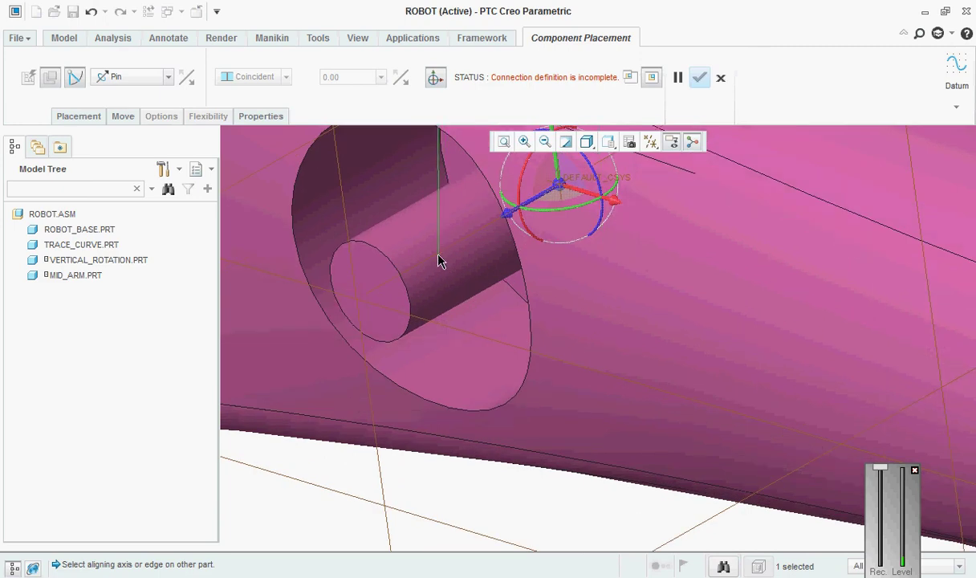
left_click(441, 259)
scroll(562, 465, "down", 8)
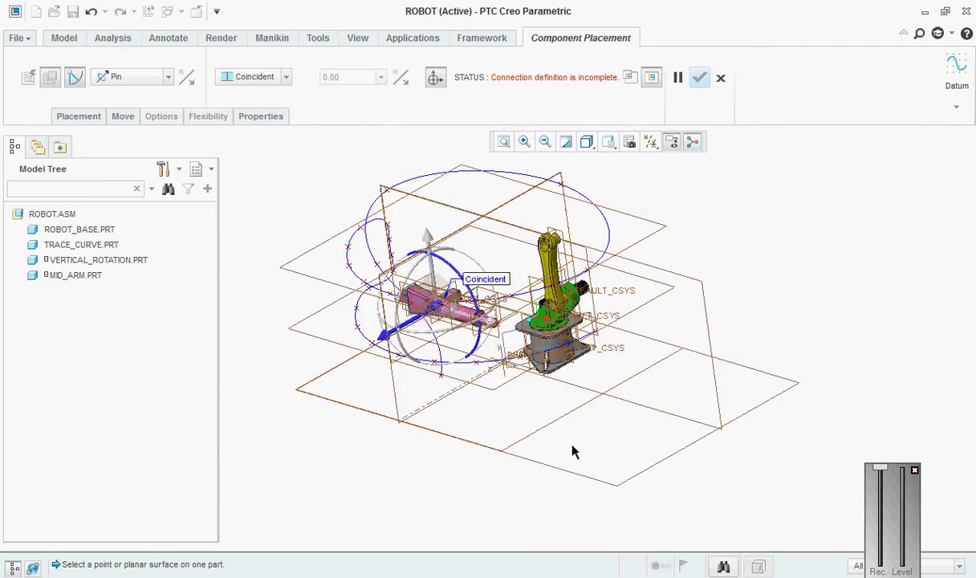
- Make the face around the shaft inside the end arm's side recess coincident with the mid arm's upper boss end face and accept the placement
scroll(437, 301, "up", 3)
scroll(437, 300, "up", 8)
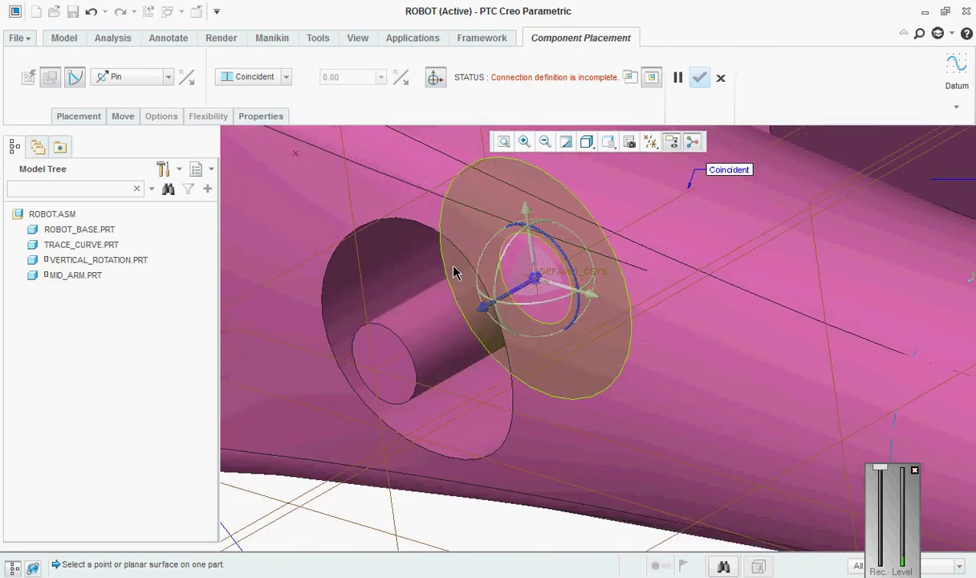
left_click(454, 273)
scroll(543, 416, "down", 8)
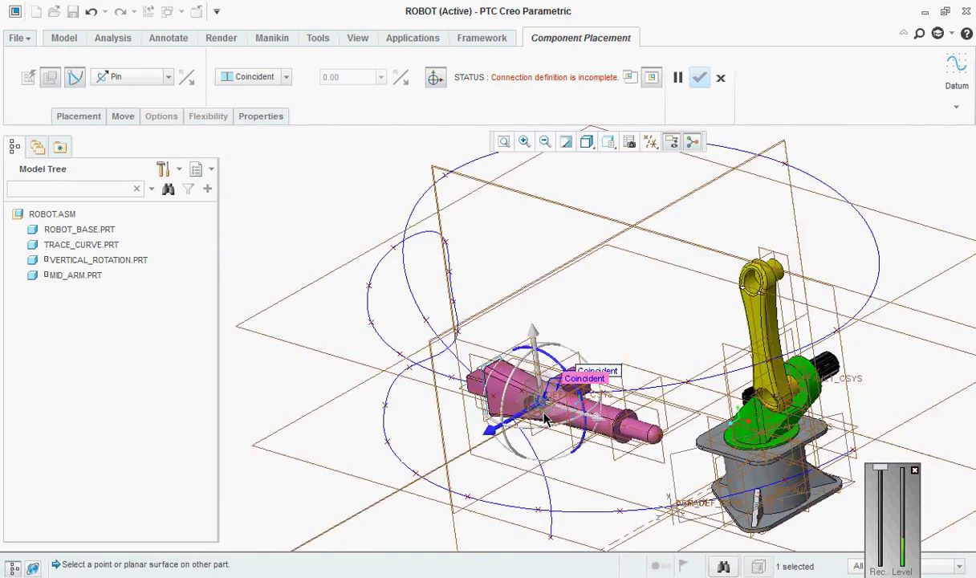
scroll(544, 416, "down", 4)
middle_click_drag(544, 417, 710, 451)
scroll(651, 383, "up", 6)
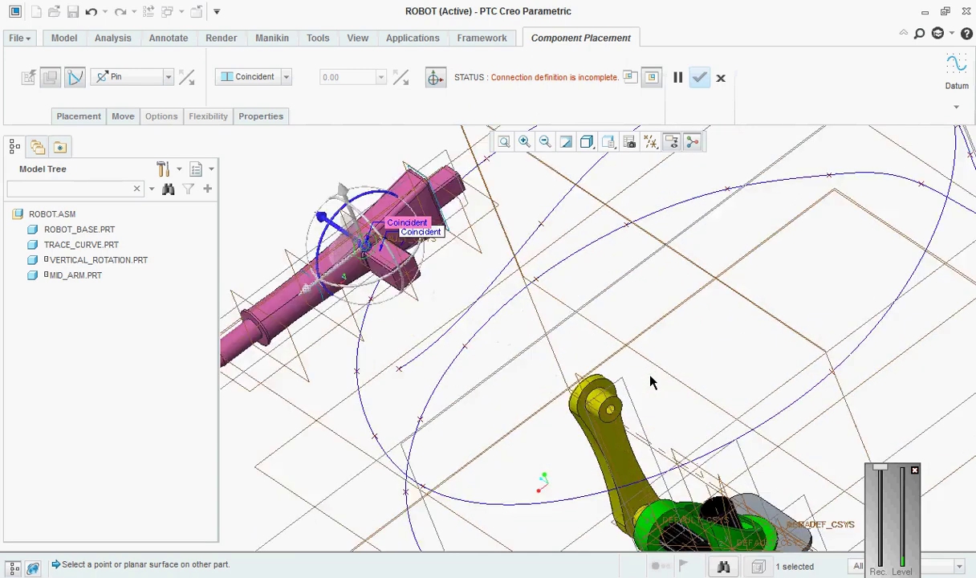
scroll(650, 382, "up", 3)
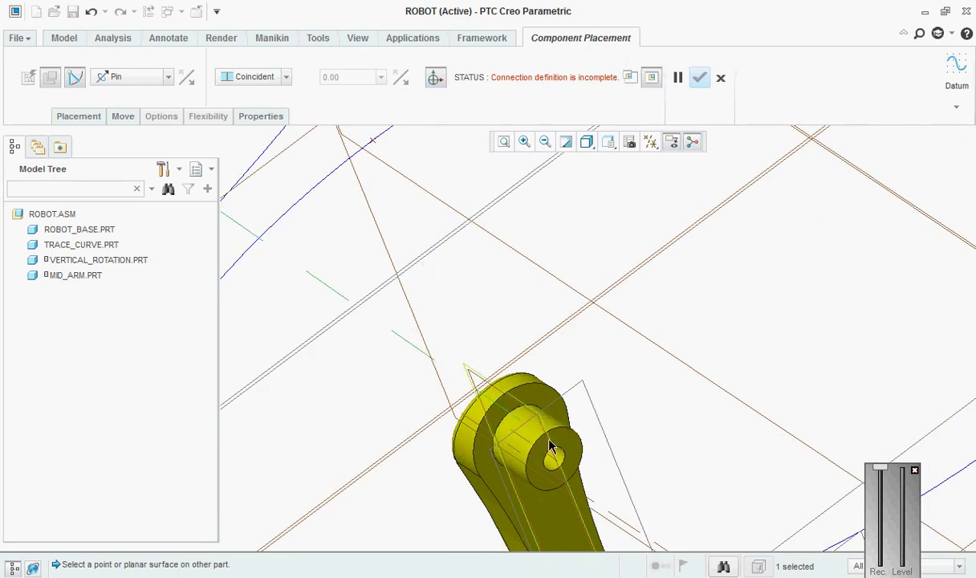
left_click(559, 445)
scroll(656, 314, "down", 10)
mouse_move(656, 314)
middle_mouse_down()
mouse_move(676, 312)
mouse_move(676, 336)
mouse_move(667, 325)
middle_mouse_up()
left_click(700, 78)
- Turn off the display of all datum axes, points, coordinate systems and planes
scroll(663, 407, "down", 2)
left_click(651, 142)
left_click(653, 162)
scroll(647, 305, "up", 3)
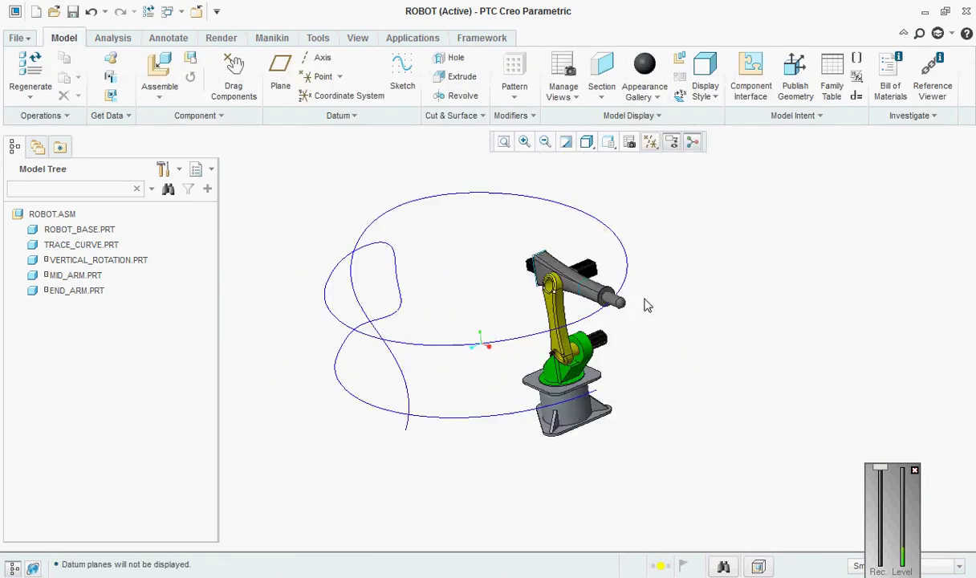
- Switch the robot assembly to the Mechanism application
scroll(717, 406, "down", 2)
middle_click_drag(717, 406, 747, 397)
left_click(413, 38)
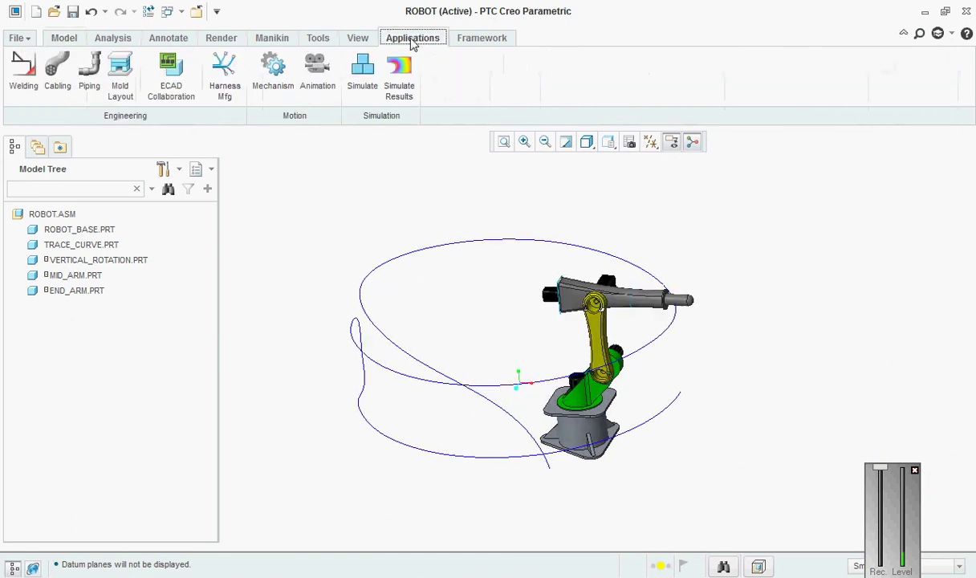
left_click(277, 73)
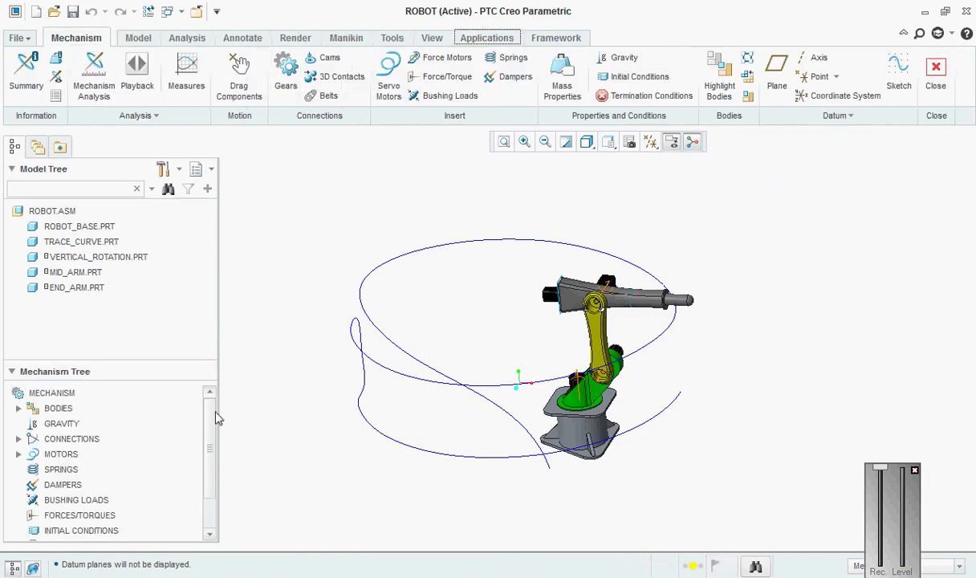
left_click_drag(211, 427, 207, 381)
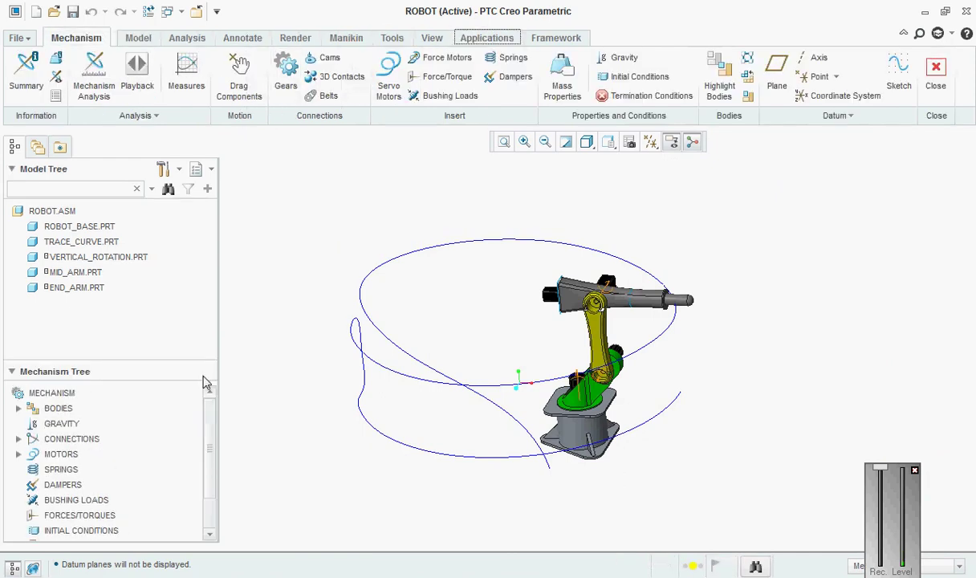
- Edit the definition of END_ARM.PRT and add a new connection set of type Slot
left_click(63, 289)
right_click(64, 290)
left_click(97, 62)
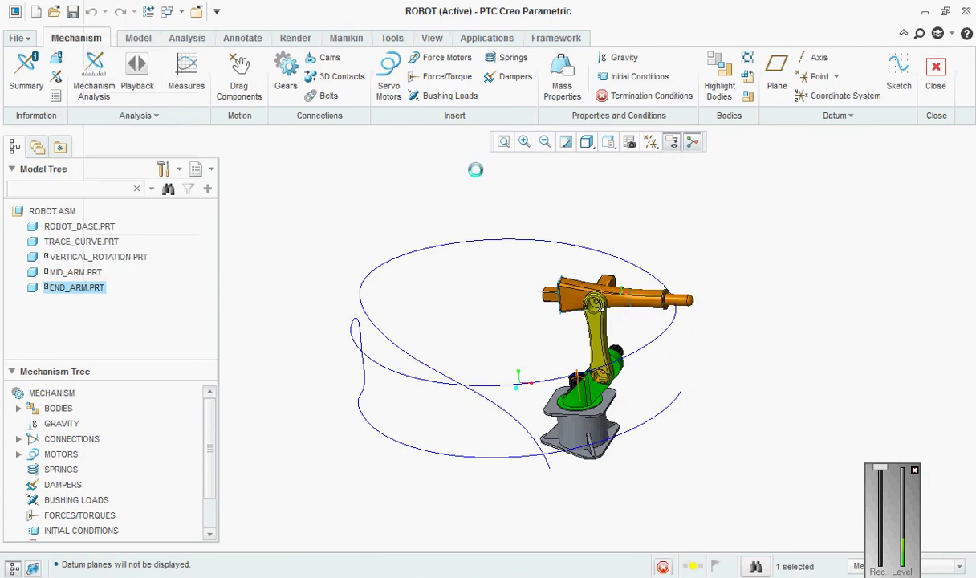
left_click(80, 117)
left_click(91, 256)
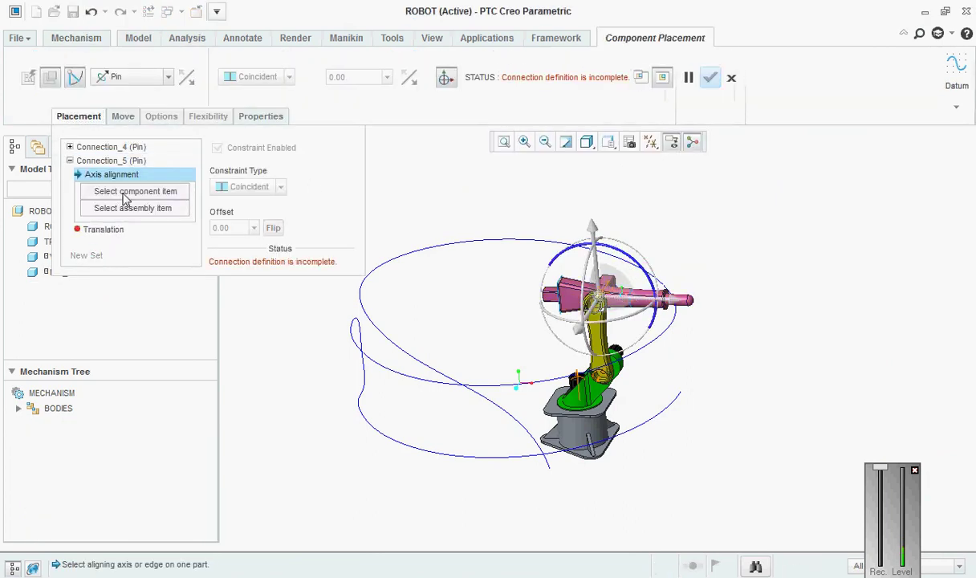
left_click(132, 80)
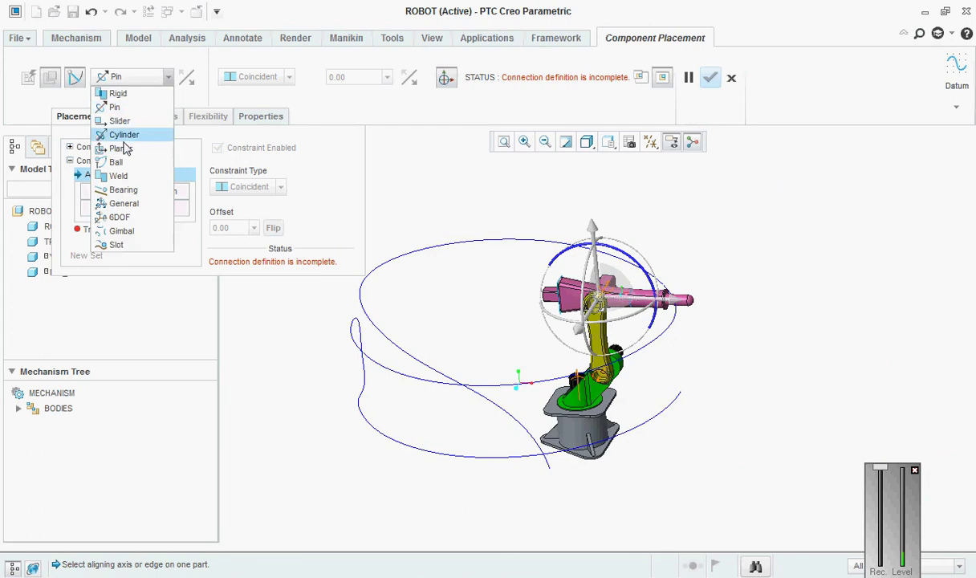
left_click(121, 242)
- Display datum points and constrain point PNT0 at the end arm's rounded tip to the trace curve
left_click(650, 143)
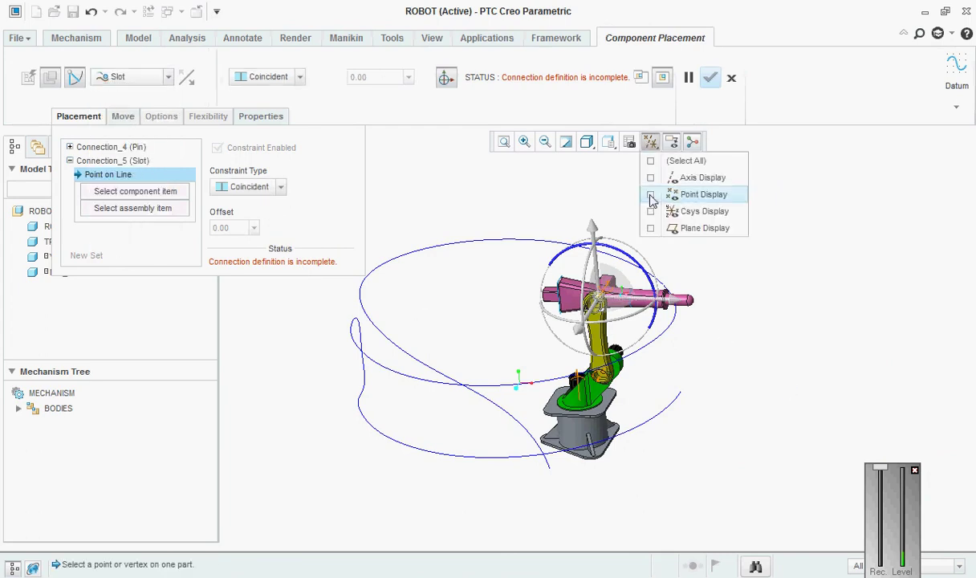
left_click(651, 195)
scroll(695, 299, "down", 5)
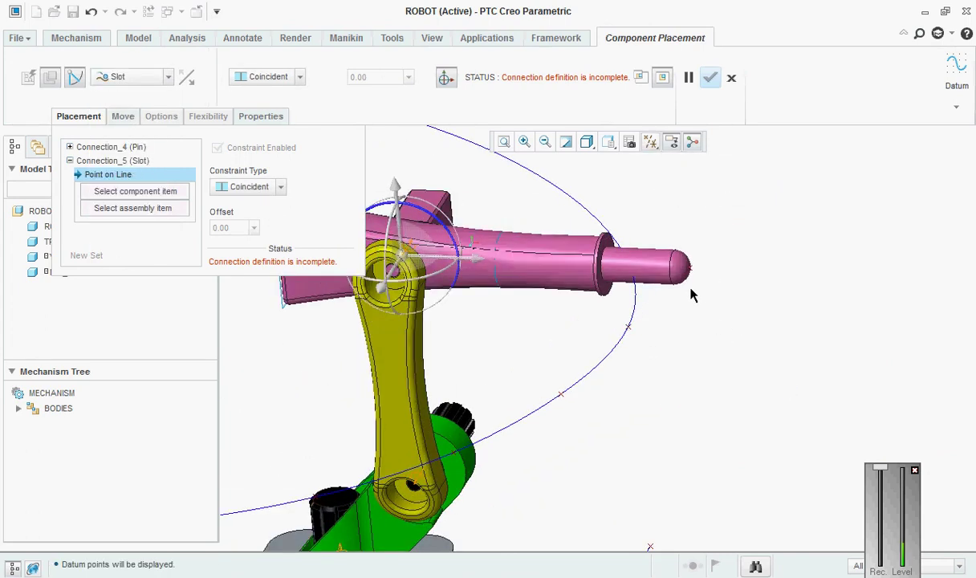
scroll(693, 275, "down", 5)
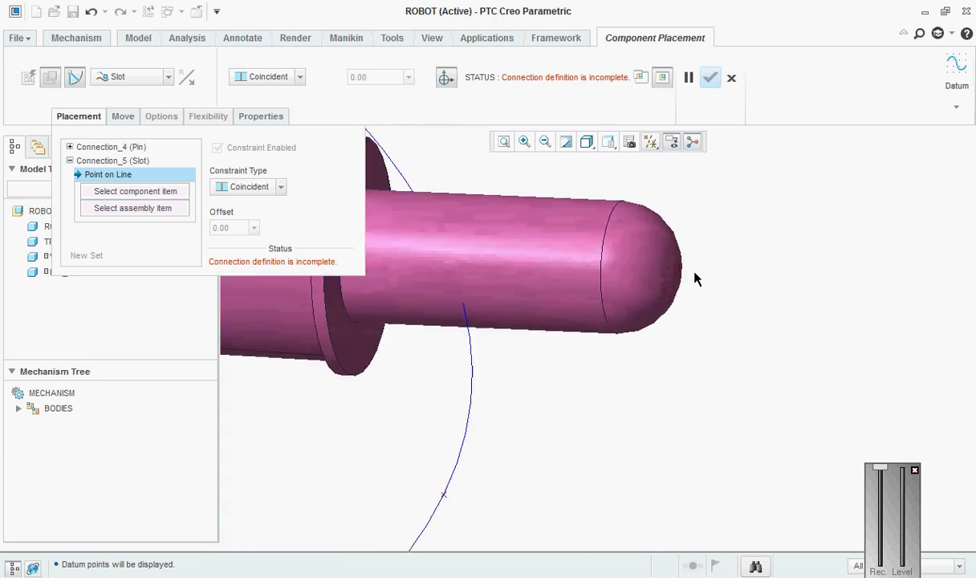
scroll(671, 273, "down", 5)
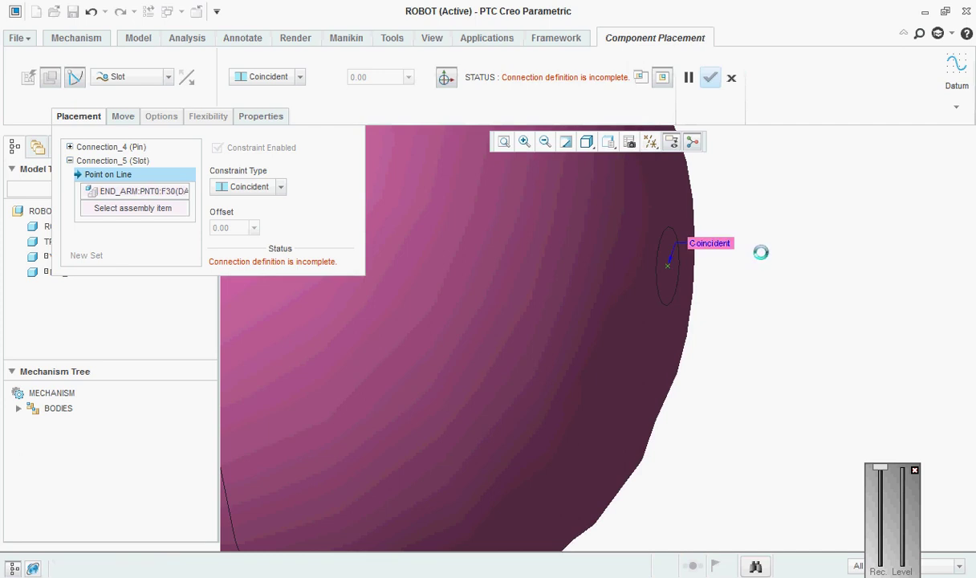
left_click(669, 268)
scroll(762, 257, "up", 10)
scroll(763, 258, "up", 3)
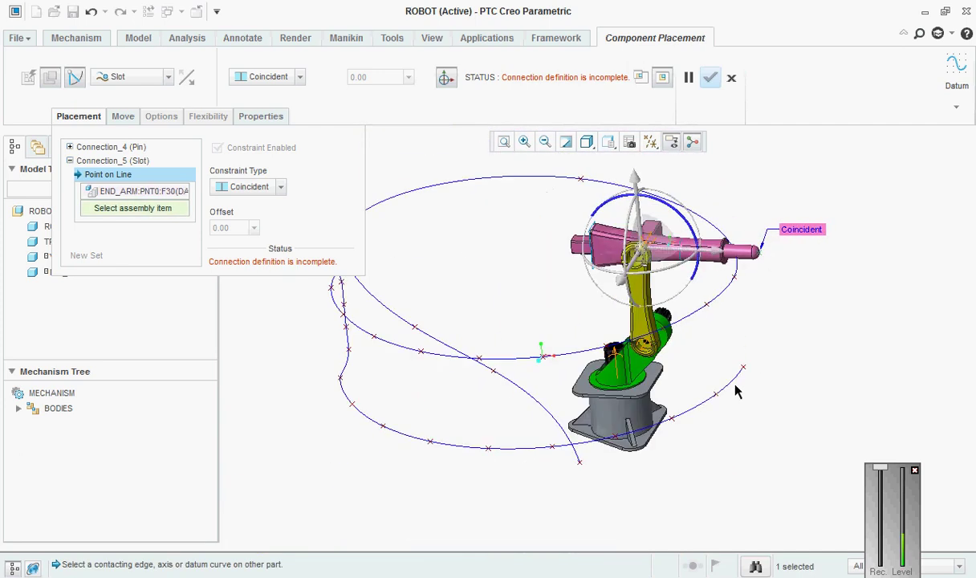
left_click(732, 381)
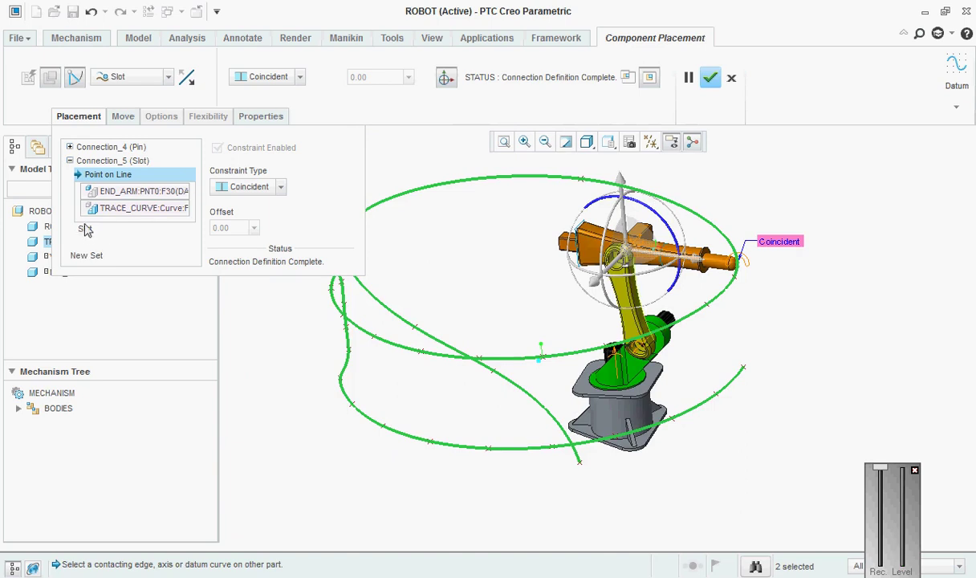
- Set the slot axis's assembly zero reference to point PNT10 at the lower free end of the trace curve
left_click(85, 228)
scroll(764, 372, "down", 3)
scroll(762, 373, "down", 2)
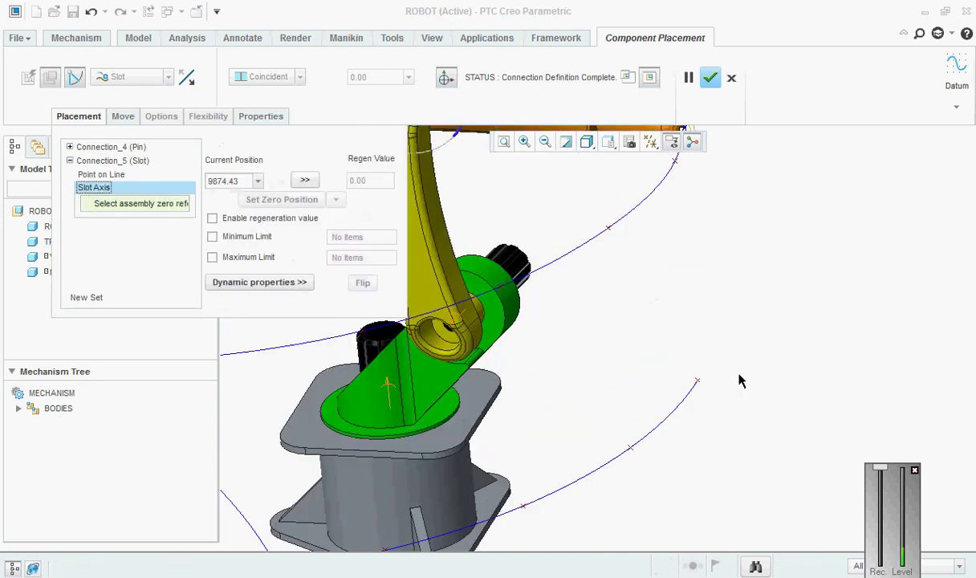
left_click(699, 388)
scroll(693, 323, "up", 4)
scroll(697, 273, "down", 4)
scroll(687, 245, "down", 2)
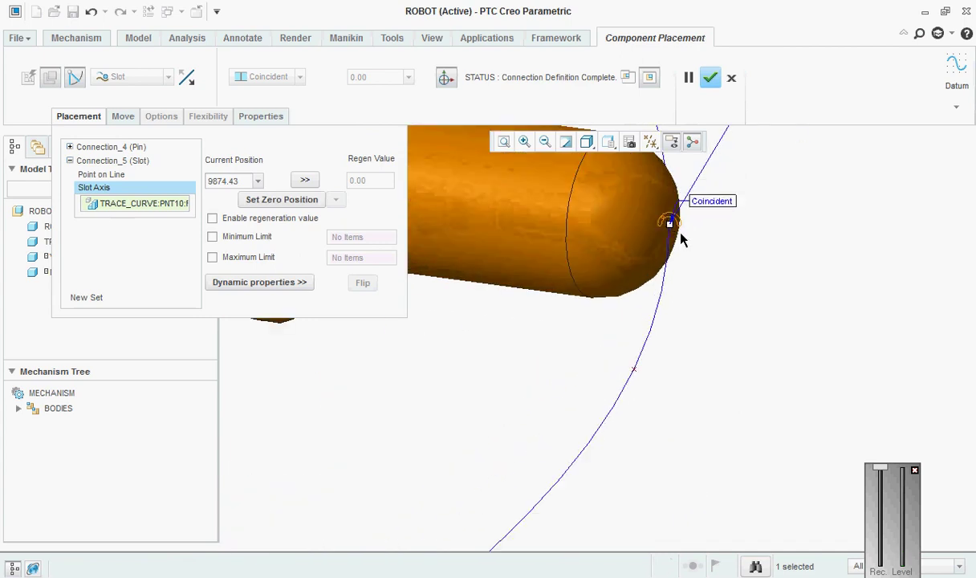
- Try to set the slot axis's current position to 0
double_click(240, 182)
type("0")
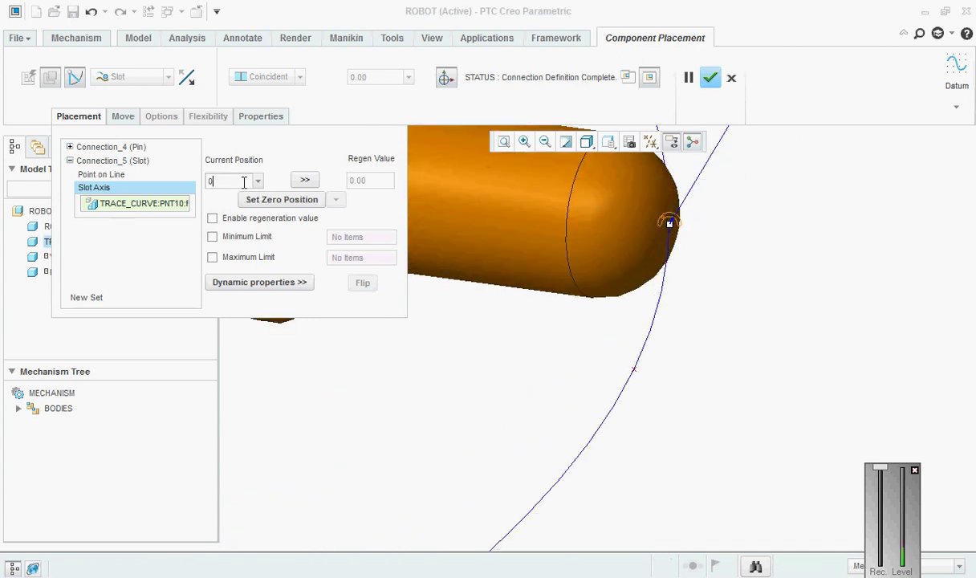
key("Return")
scroll(604, 317, "up", 5)
middle_click_drag(523, 338, 498, 316)
left_click(89, 11)
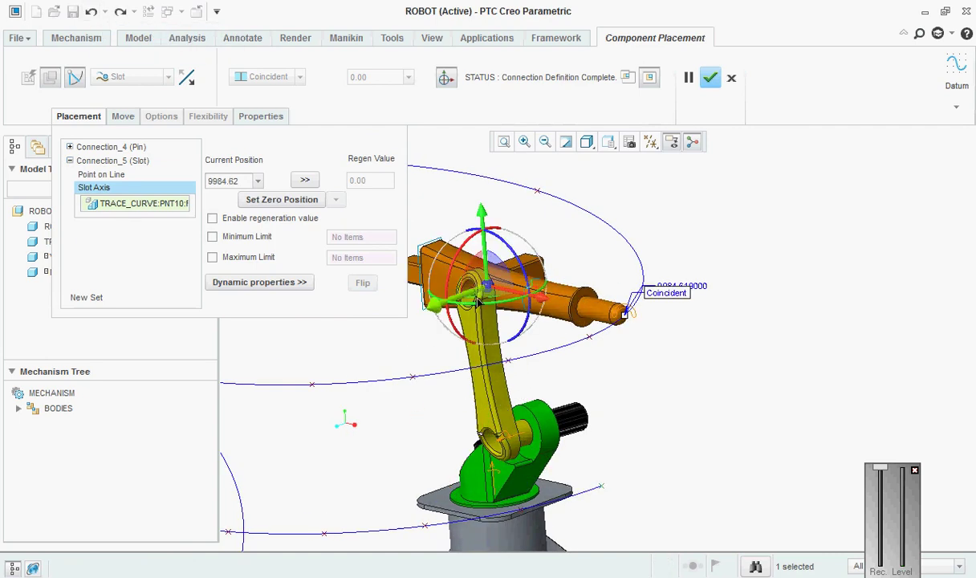
- Accept the end arm's redefined placement with its pin and slot connections
middle_click_drag(478, 301, 489, 301)
left_click(710, 77)
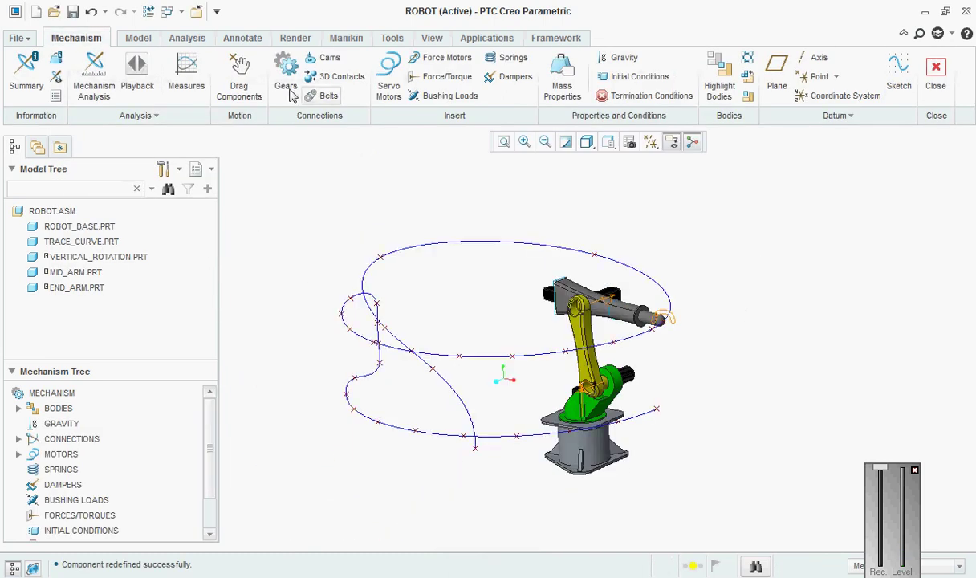
- Move the end arm's tip along the trace curve with Drag Components and close the Drag dialog
left_click(240, 77)
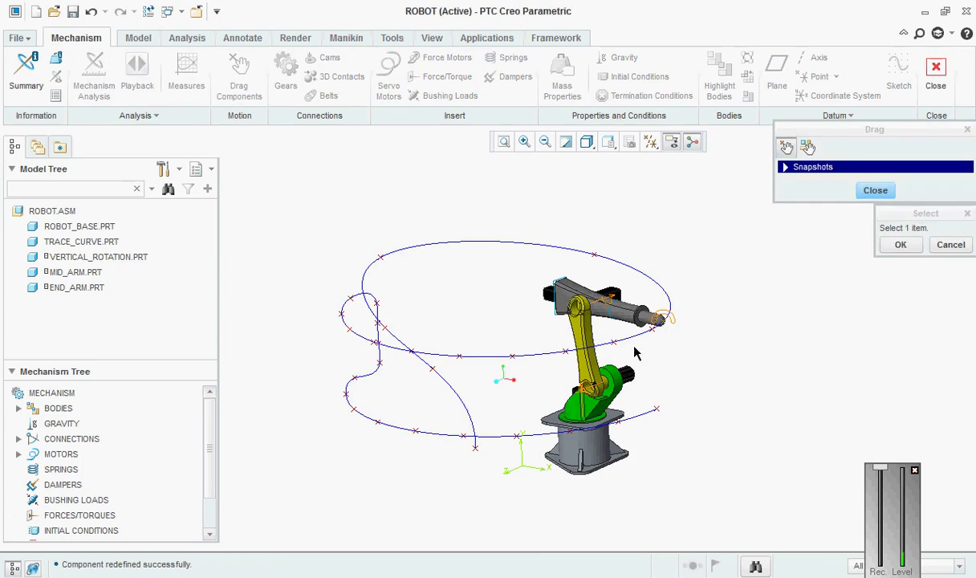
left_click(679, 335)
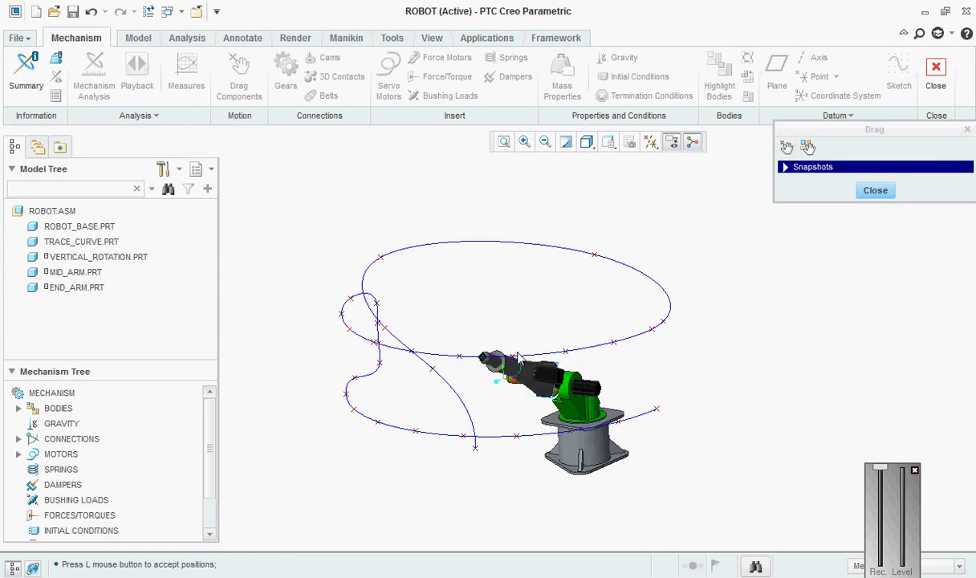
mouse_move(647, 368)
middle_mouse_down()
mouse_move(653, 338)
mouse_move(698, 349)
mouse_move(704, 368)
mouse_move(695, 372)
mouse_move(700, 353)
mouse_move(689, 353)
mouse_move(694, 366)
middle_mouse_up()
scroll(617, 383, "up", 2)
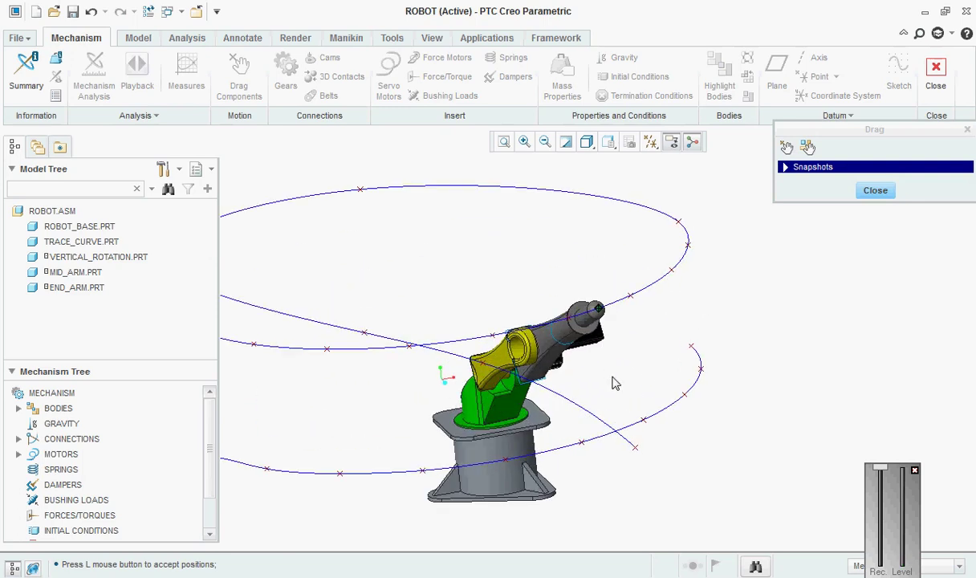
left_click(893, 195)
- Redefine END_ARM.PRT's slot connection by removing its curve reference and selecting the trace curve again near its lower free end
scroll(93, 519, "down", 2)
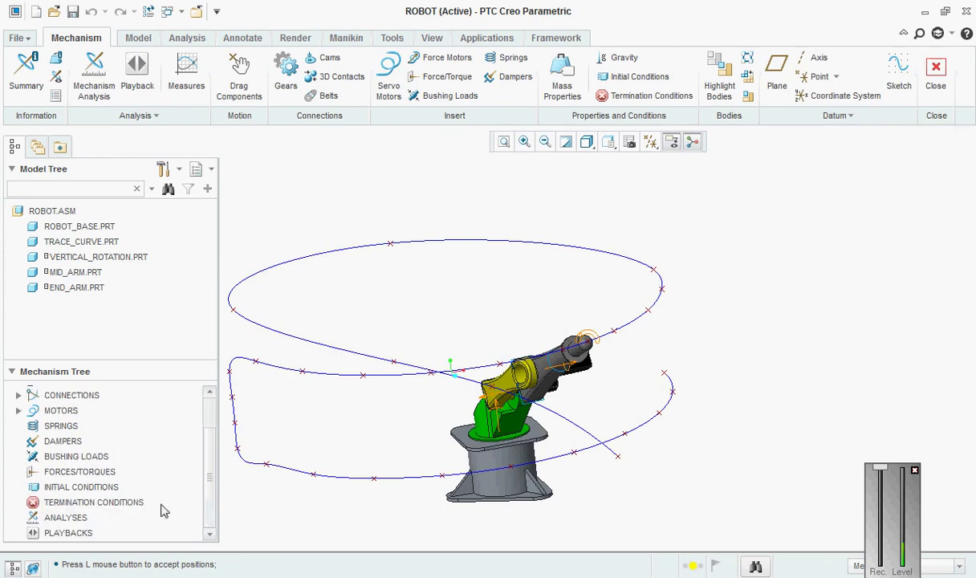
scroll(146, 448, "up", 2)
left_click(63, 286)
right_click(63, 286)
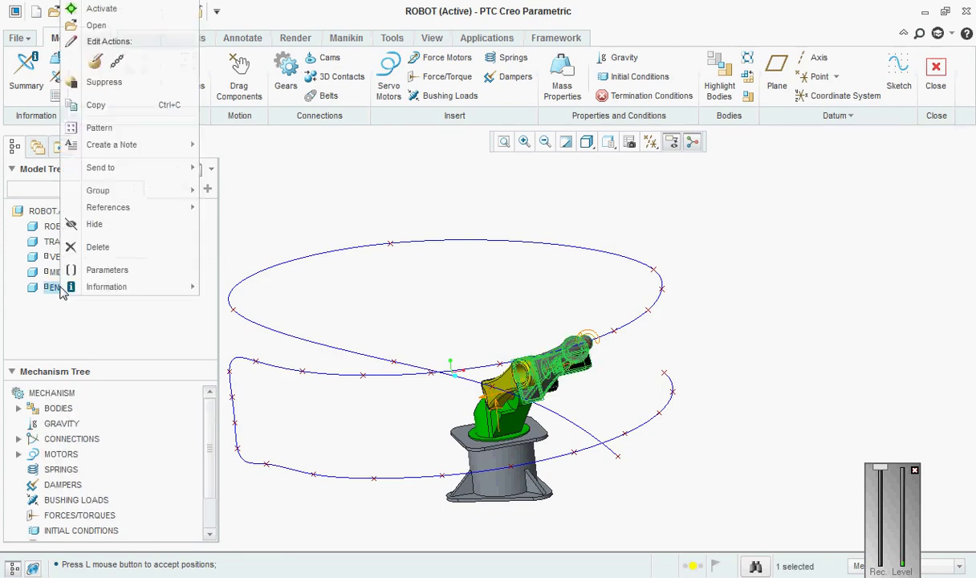
left_click(94, 63)
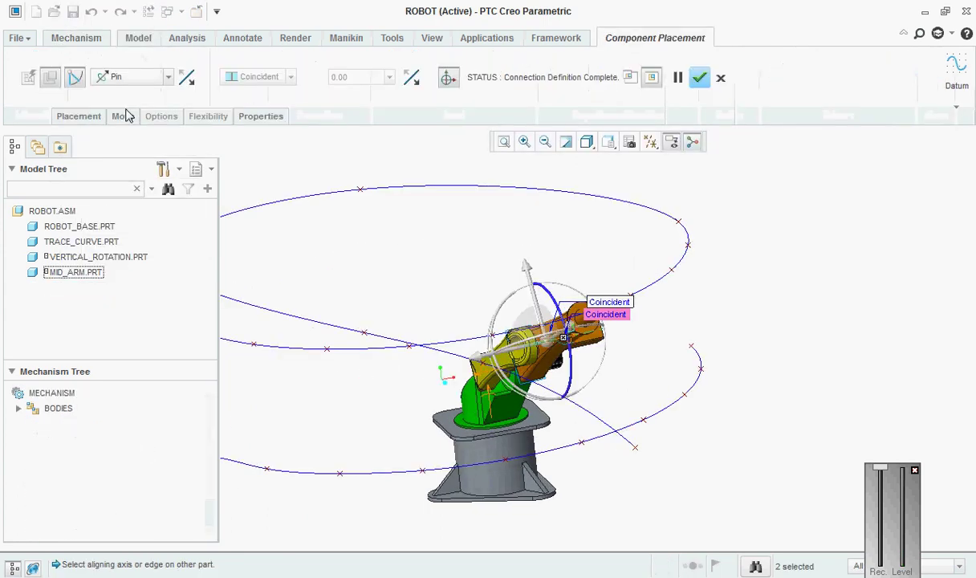
left_click(79, 117)
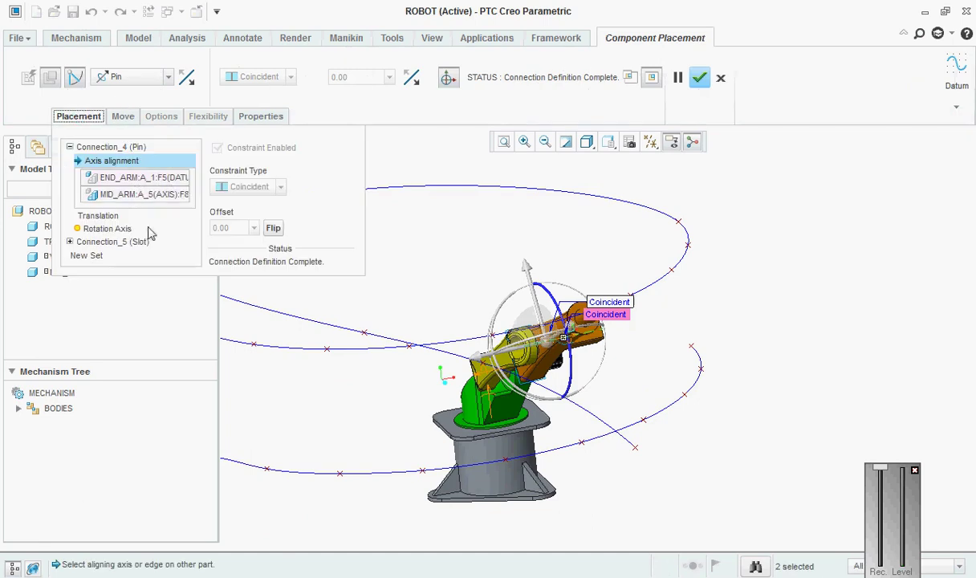
left_click(96, 241)
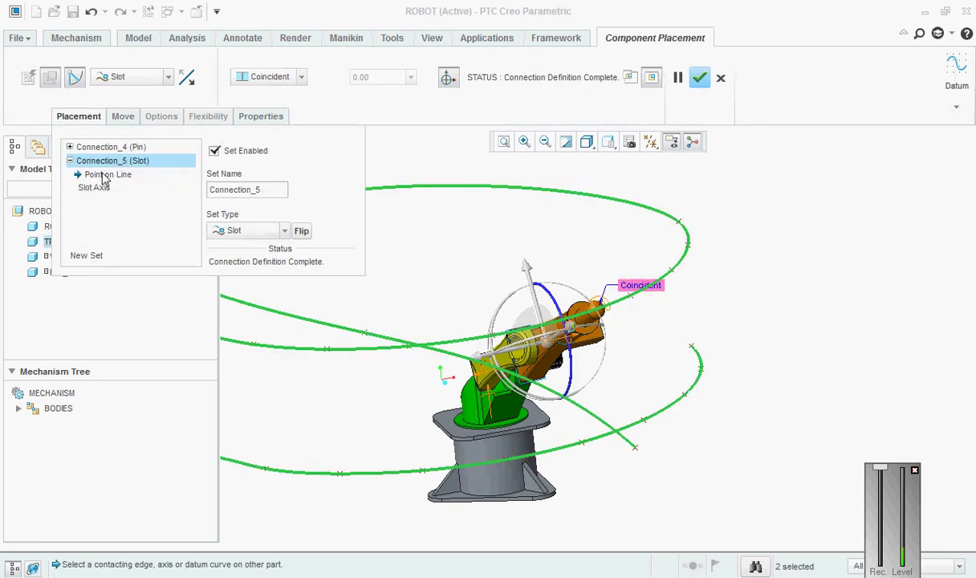
left_click(101, 174)
right_click(145, 208)
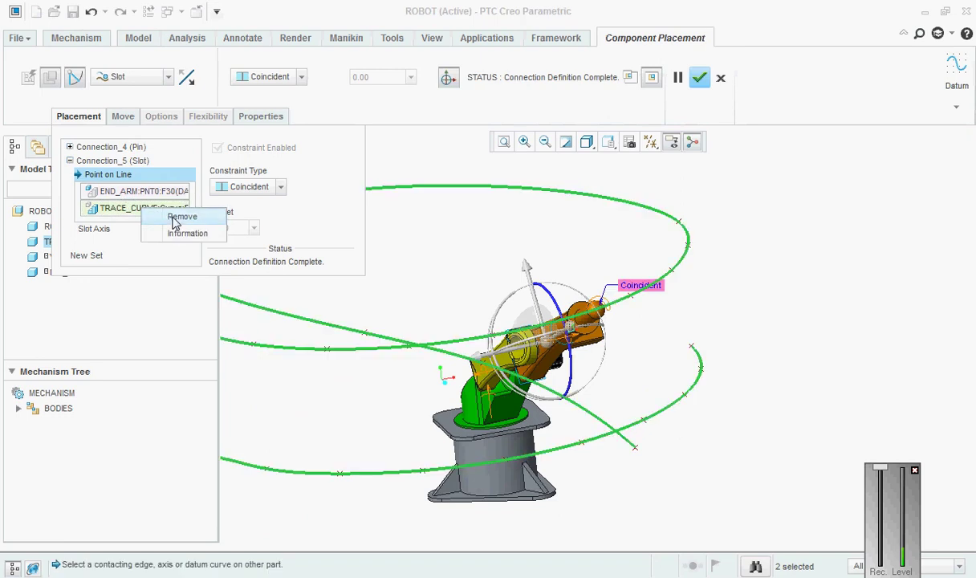
left_click(179, 216)
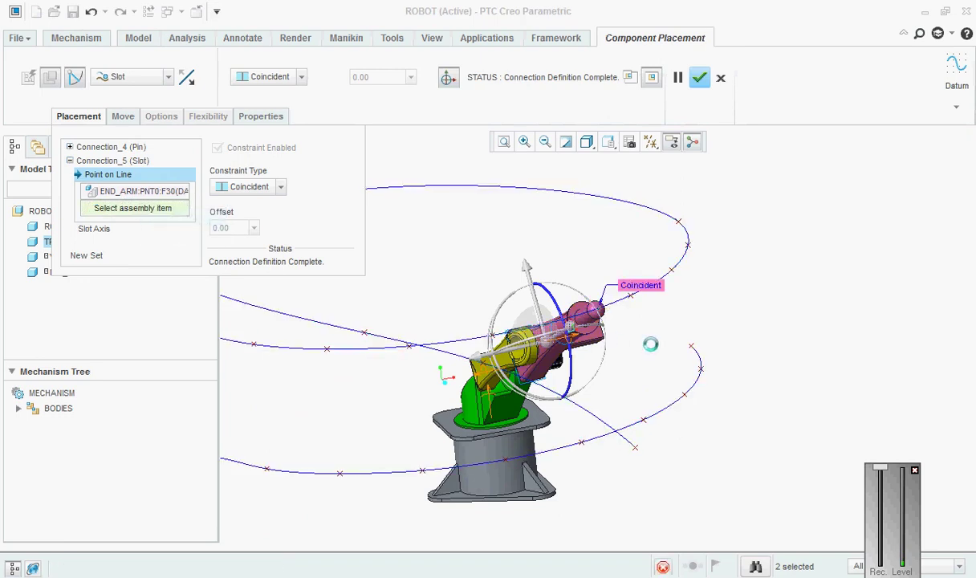
left_click(699, 360)
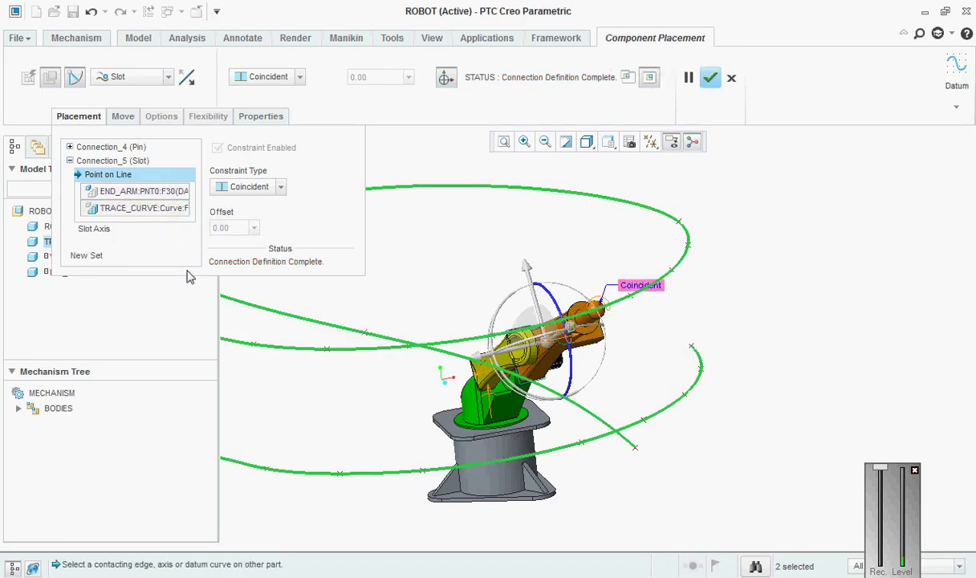
- Try a current position of 500 for the end arm's slot axis
left_click(94, 229)
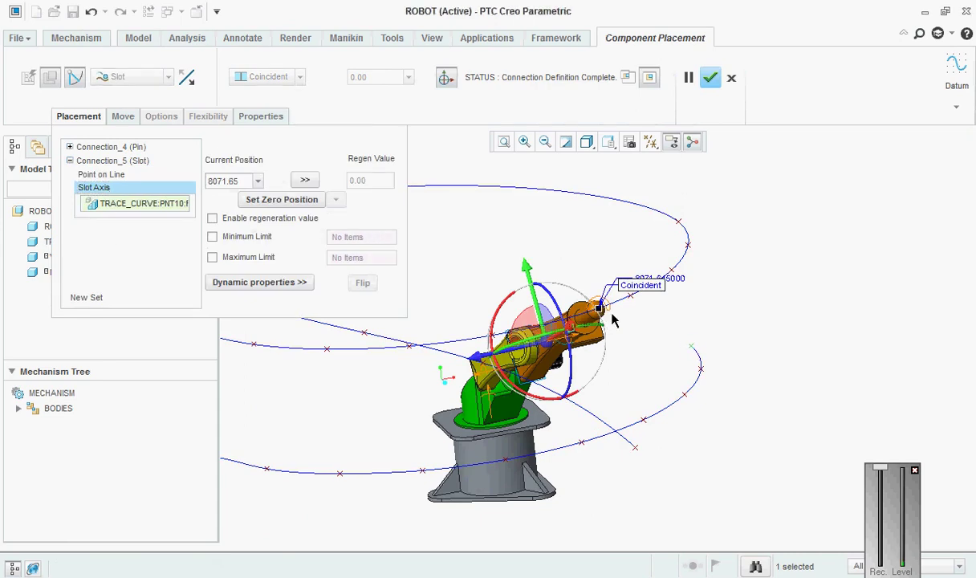
double_click(244, 180)
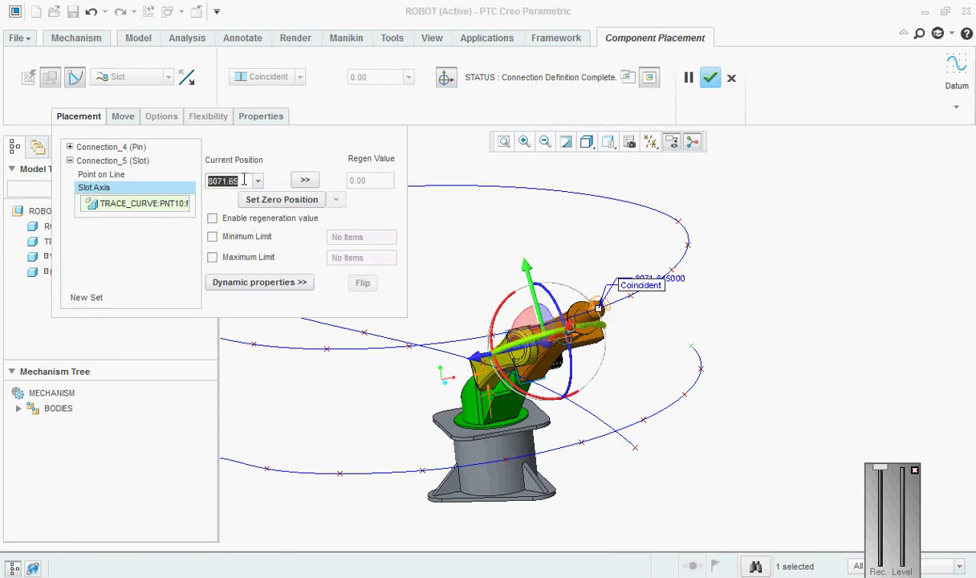
type("5")
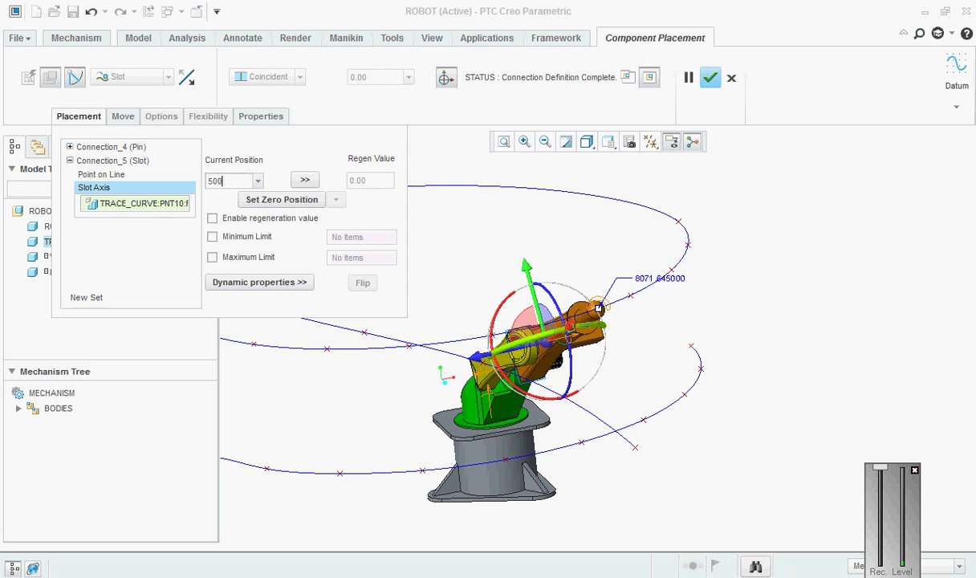
type("00")
key("Return")
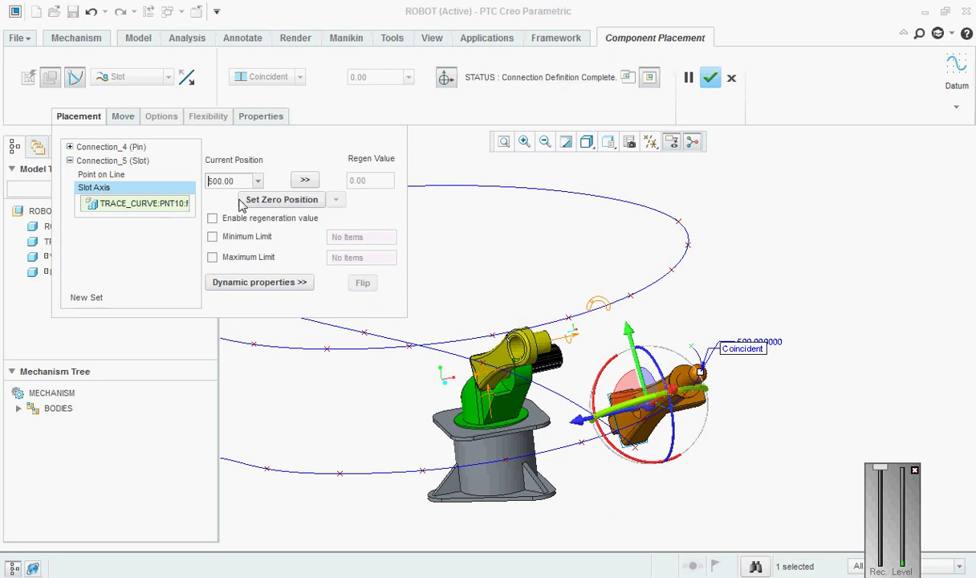
- Set the slot axis's current position to 0, enable its regeneration value, and accept the end arm's placement
type("0")
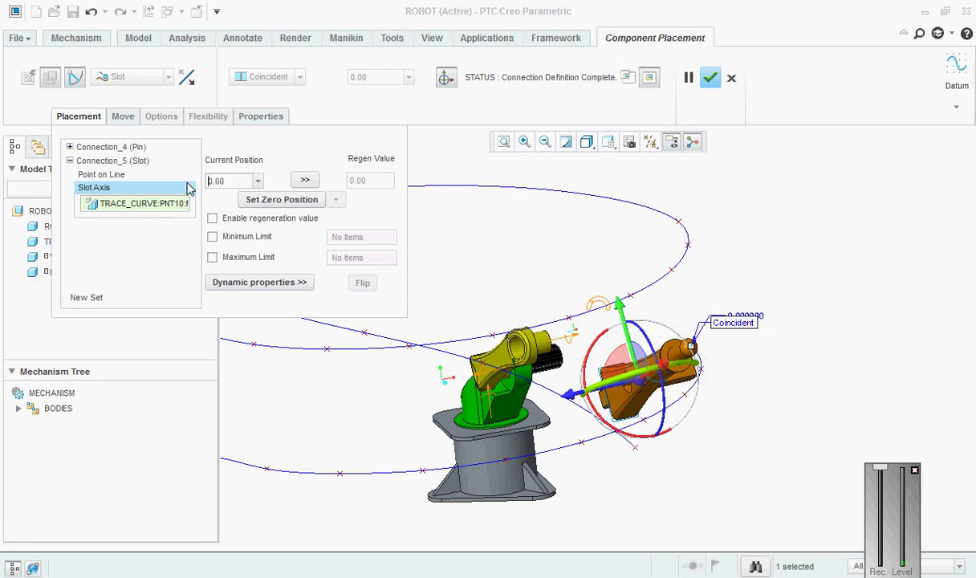
middle_click_drag(610, 377, 672, 431)
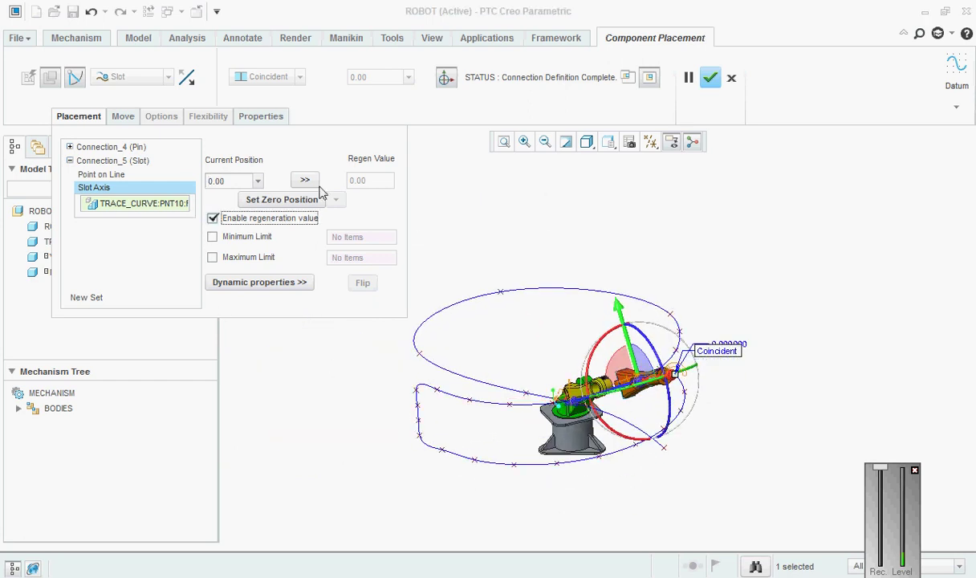
left_click(710, 77)
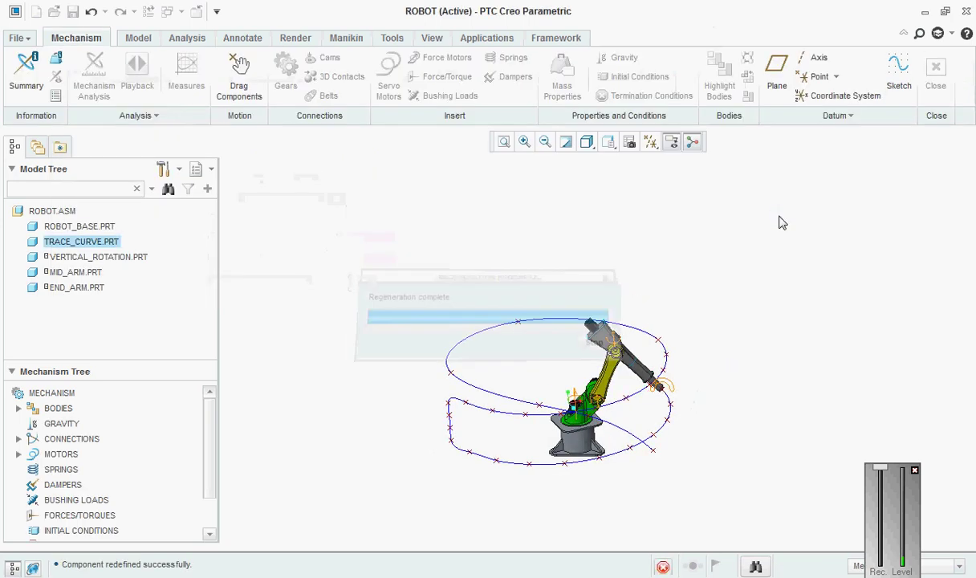
- Save the ROBOT assembly, accepting the regeneration conflict
middle_click_drag(586, 378, 603, 374)
scroll(704, 245, "down", 3)
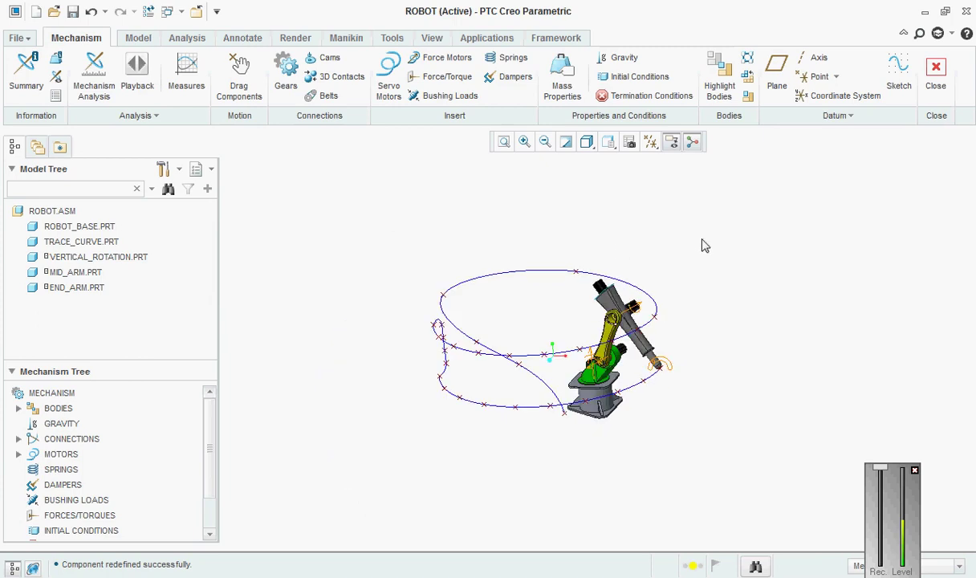
key("ctrl+s")
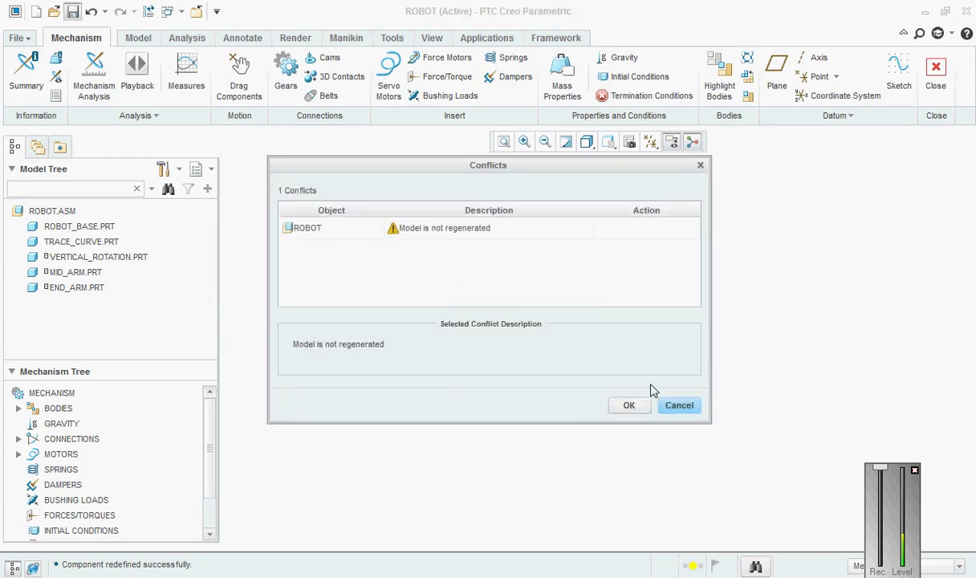
left_click(629, 403)
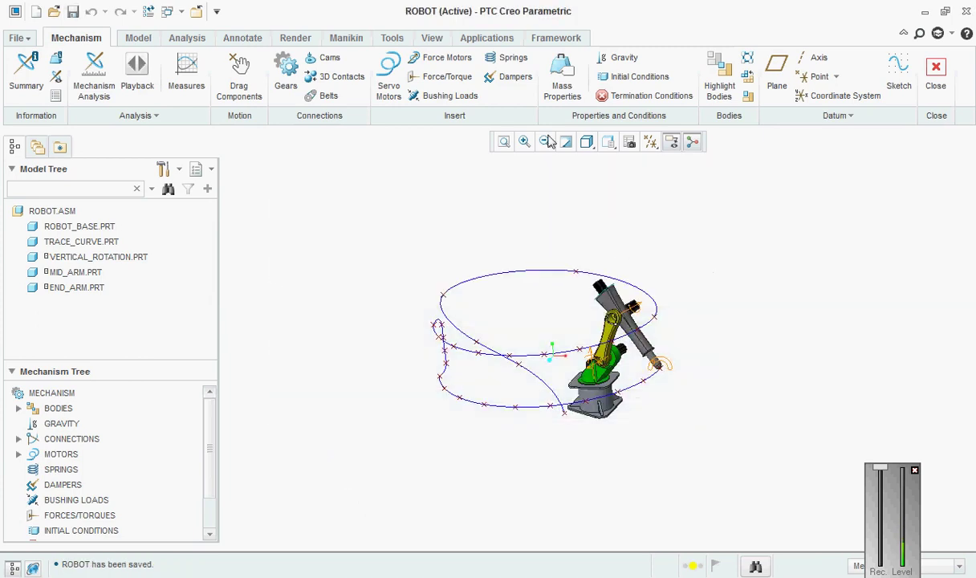
- Define a servo motor with a velocity profile of constant magnitude 240 mm/sec
left_click(389, 81)
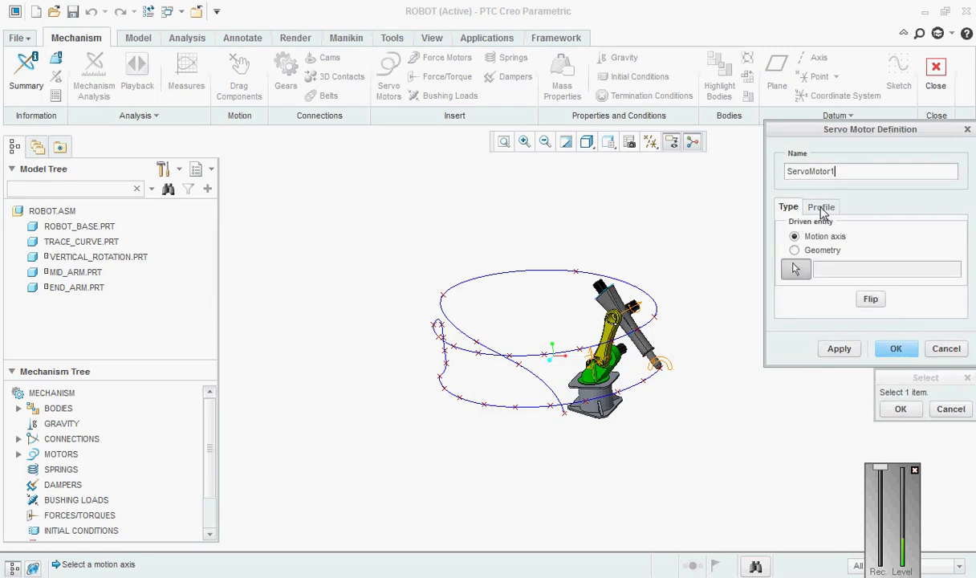
left_click(821, 208)
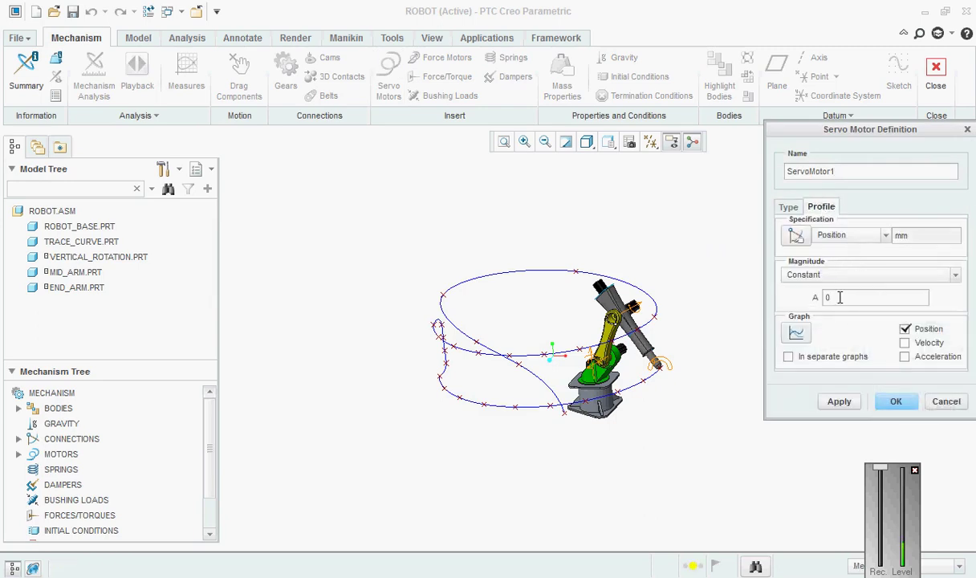
left_click(845, 237)
left_click(848, 263)
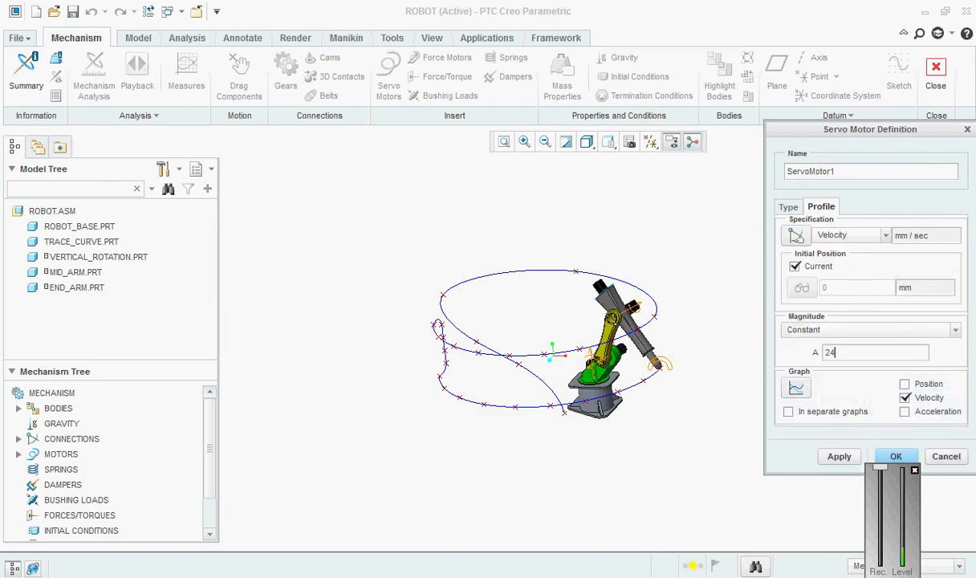
scroll(678, 376, "down", 5)
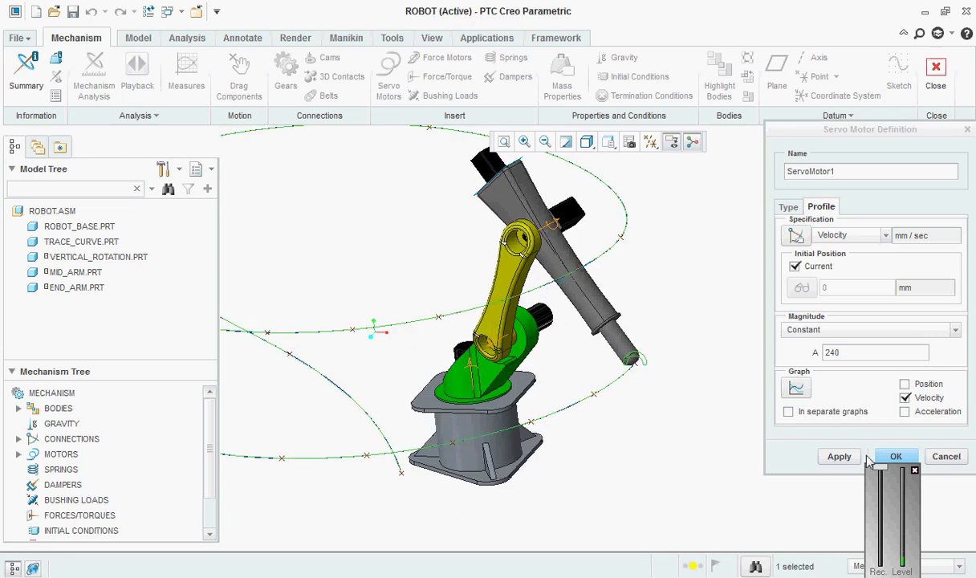
left_click(896, 456)
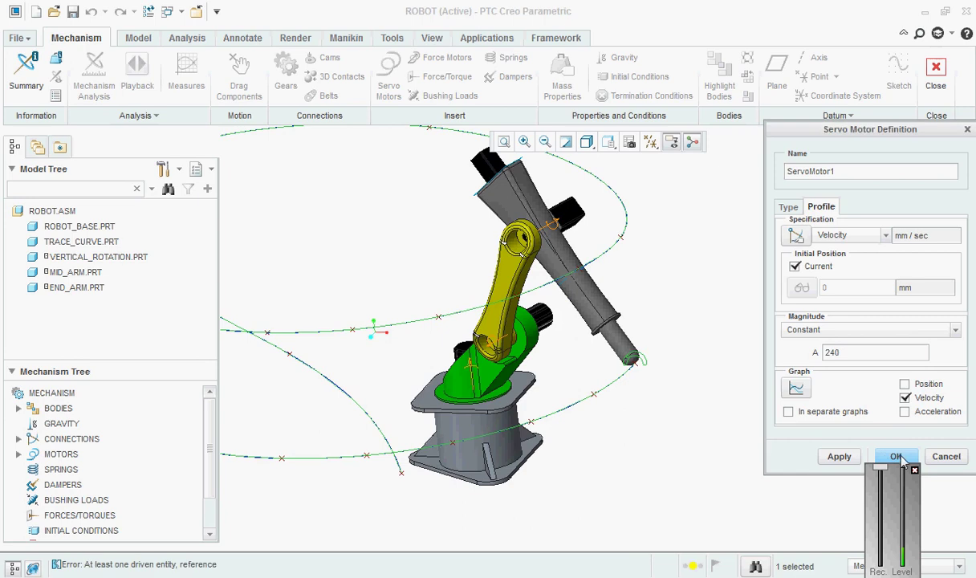
- Assign the slot connection's motion axis at the end arm's tip as the motor's driven entity and finish the servo motor
left_click(788, 207)
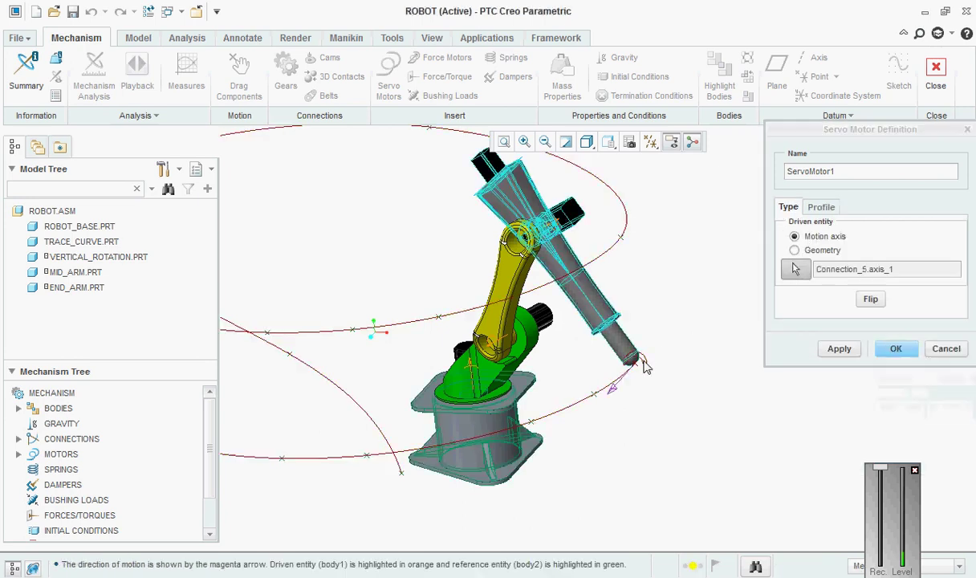
left_click(878, 356)
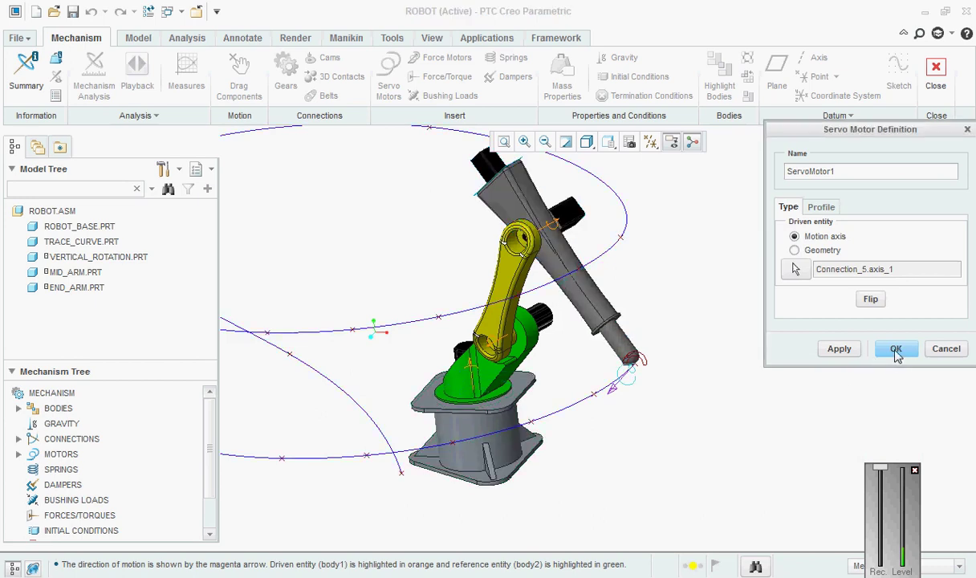
left_click(896, 350)
- Create a Position mechanism analysis with an end time of 68
scroll(767, 305, "down", 3)
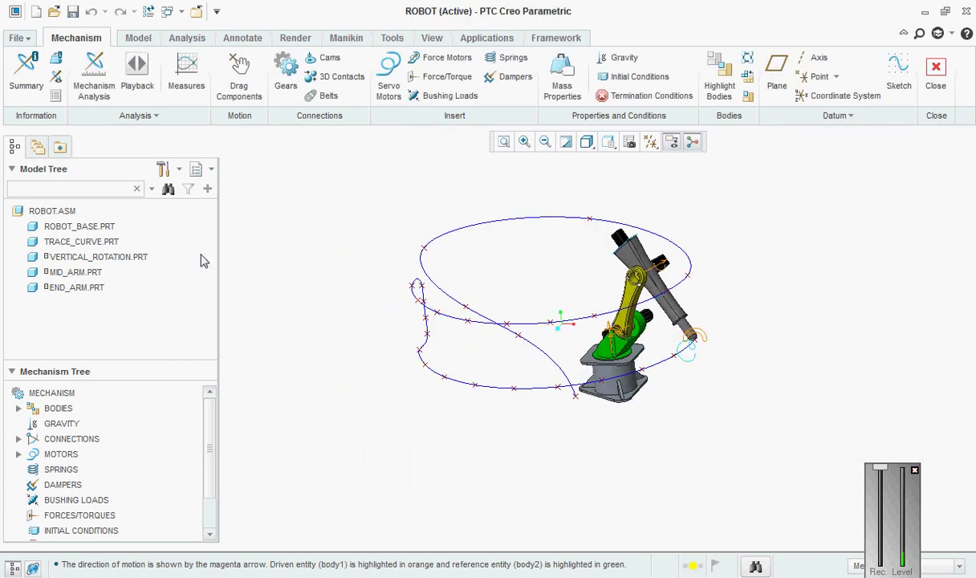
left_click(94, 76)
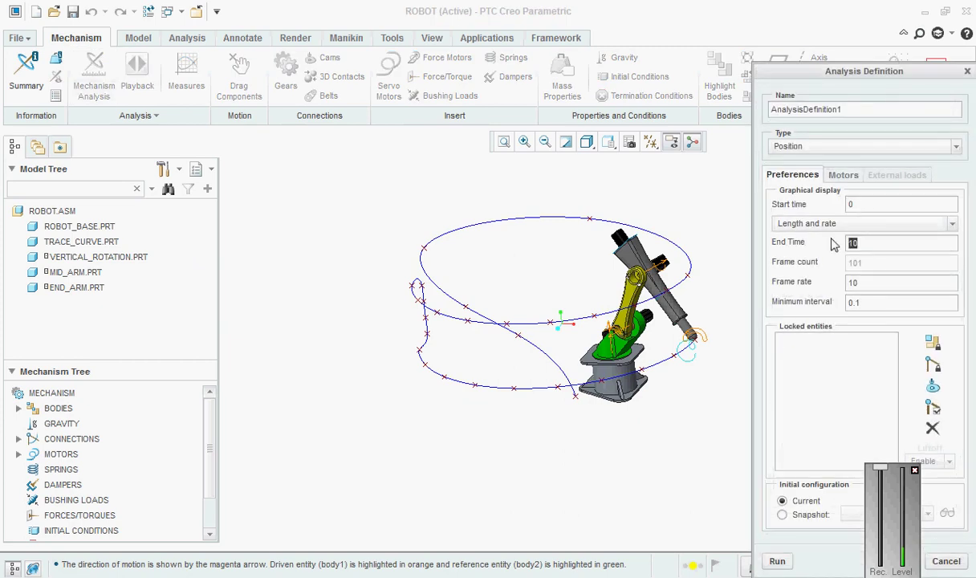
type("68")
left_click_drag(841, 76, 781, 42)
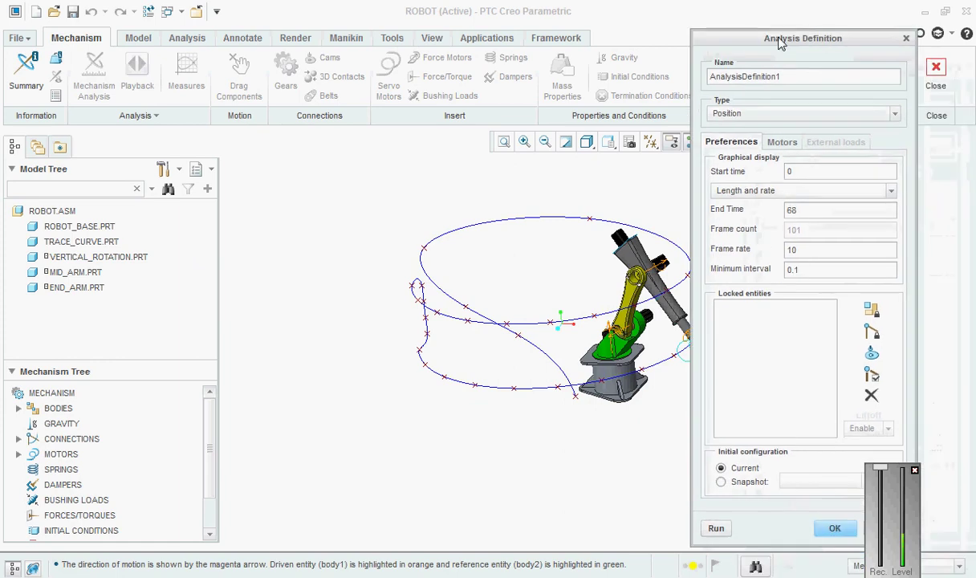
left_click(851, 526)
- Run the position analysis from the Mechanism Tree and abort the run
scroll(193, 528, "down", 1)
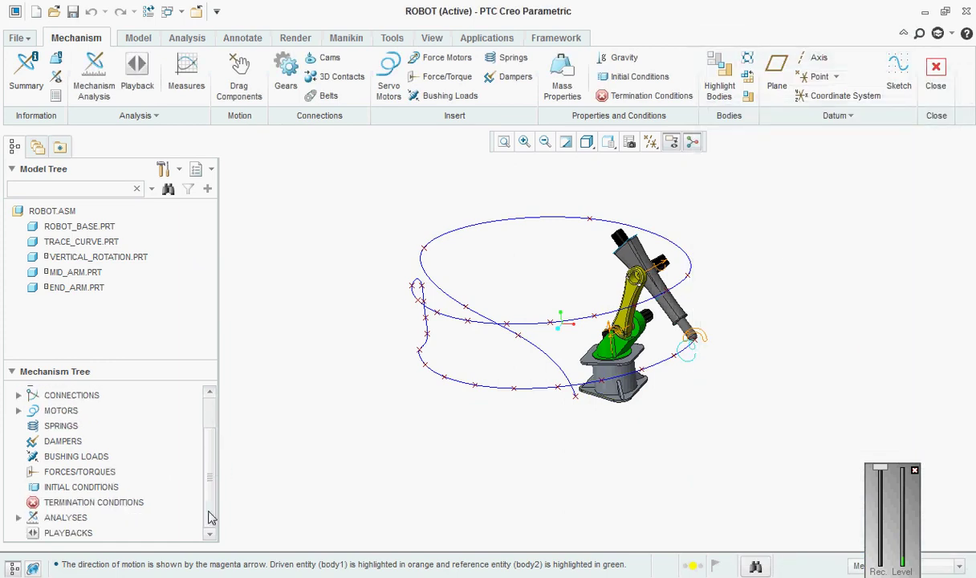
left_click(56, 519)
left_click(18, 518)
scroll(105, 519, "down", 1)
right_click(103, 519)
left_click(135, 486)
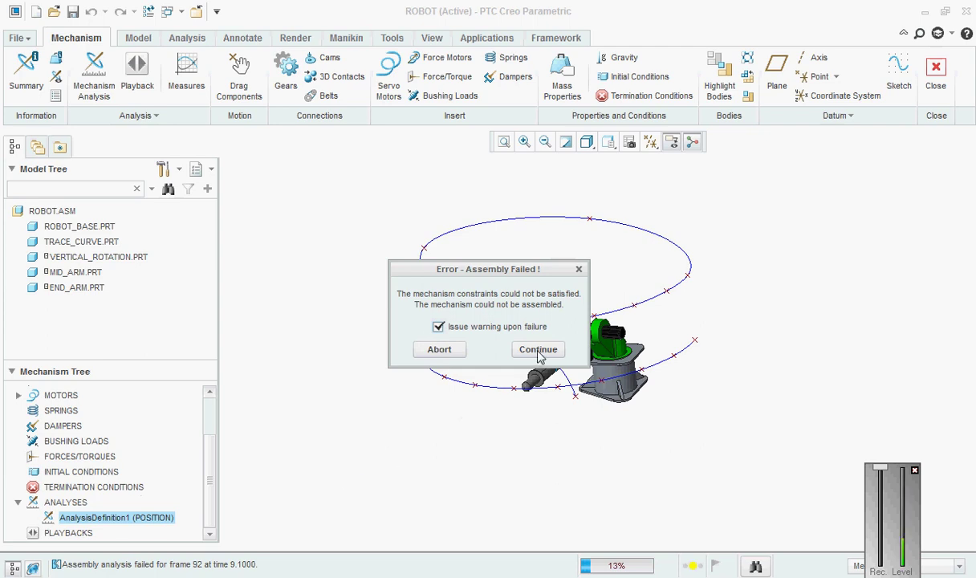
left_click(440, 350)
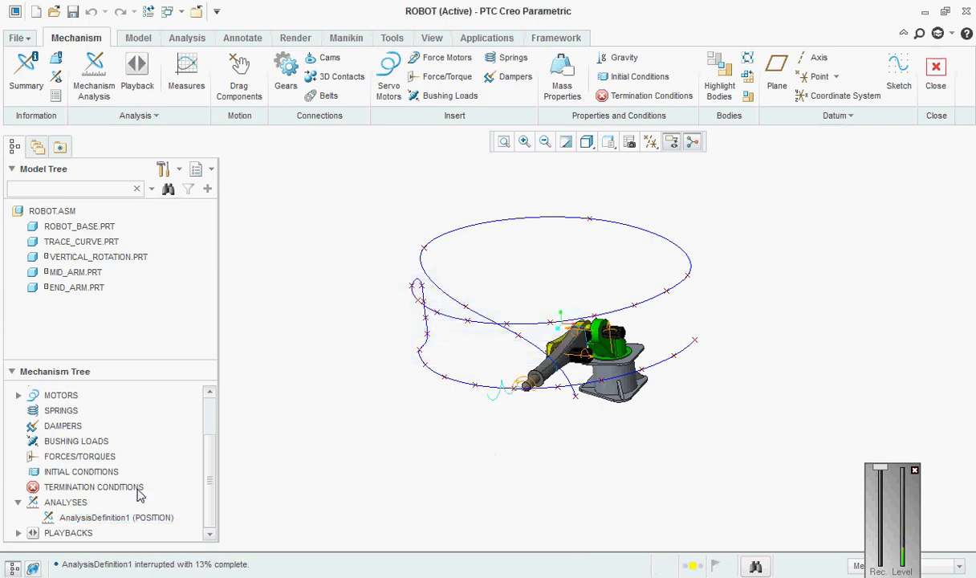
- Close the Mechanism application without saving the analysis playback
left_click(85, 229)
right_click(85, 229)
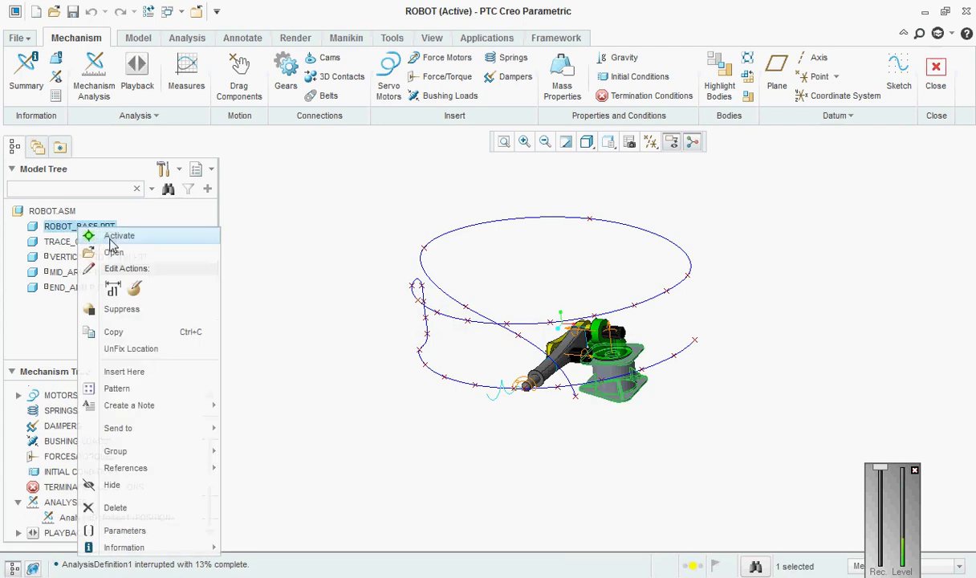
left_click(430, 463)
left_click(934, 80)
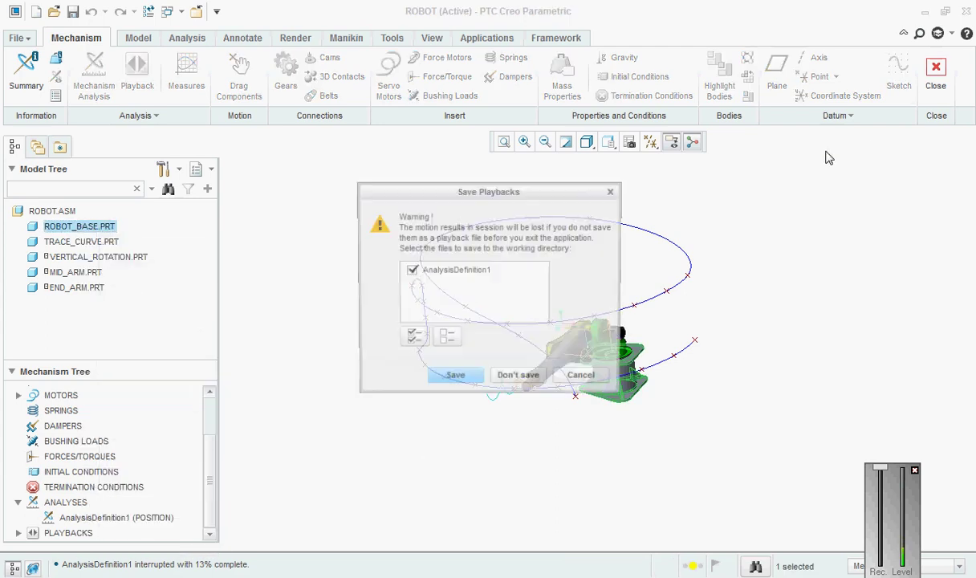
left_click(518, 379)
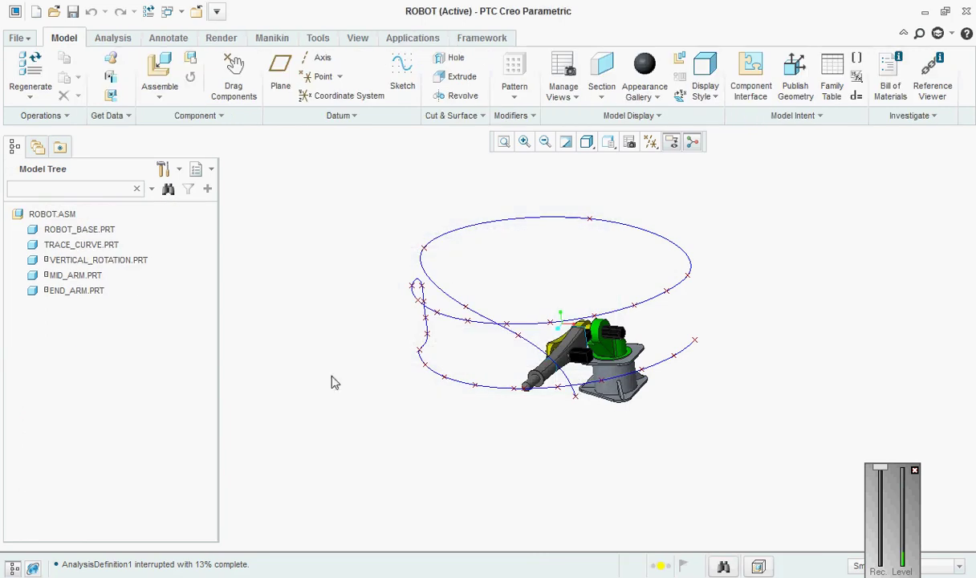
- Redefine ROBOT_BASE.PRT by deleting its Fix constraint and placing it with a Default constraint
right_click(77, 232)
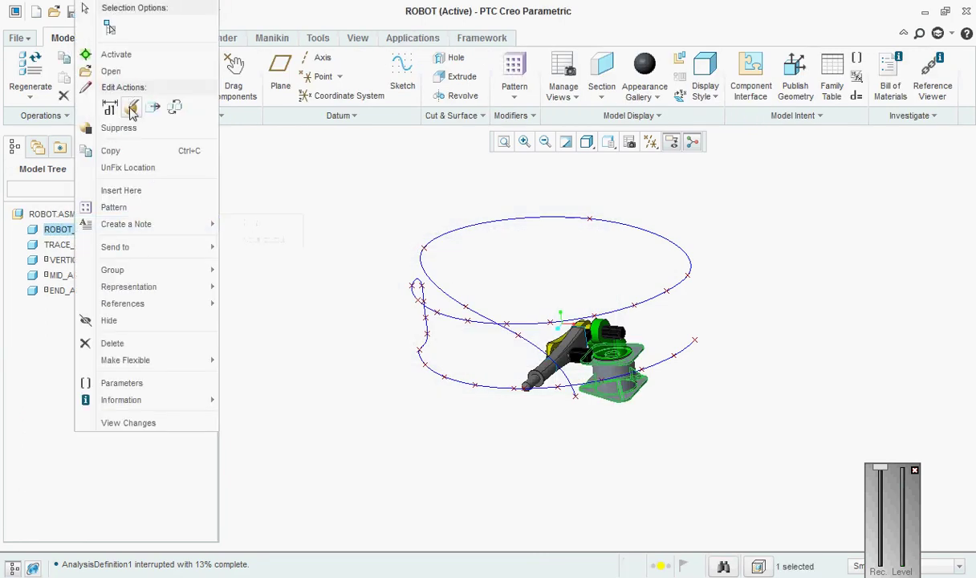
left_click(132, 109)
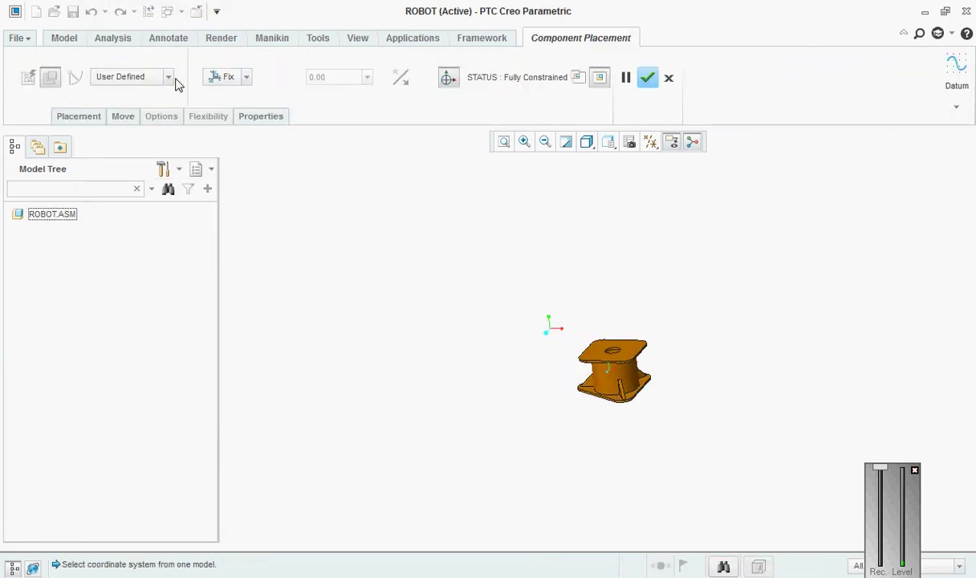
left_click(149, 77)
left_click(214, 89)
left_click(223, 80)
left_click(126, 77)
left_click(126, 92)
left_click(77, 116)
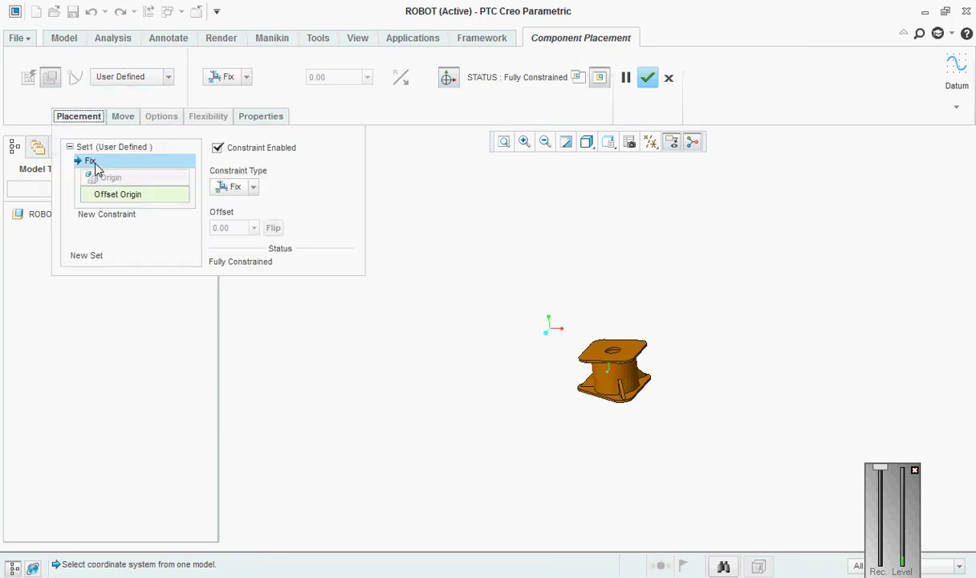
right_click(94, 164)
left_click(127, 176)
left_click(233, 77)
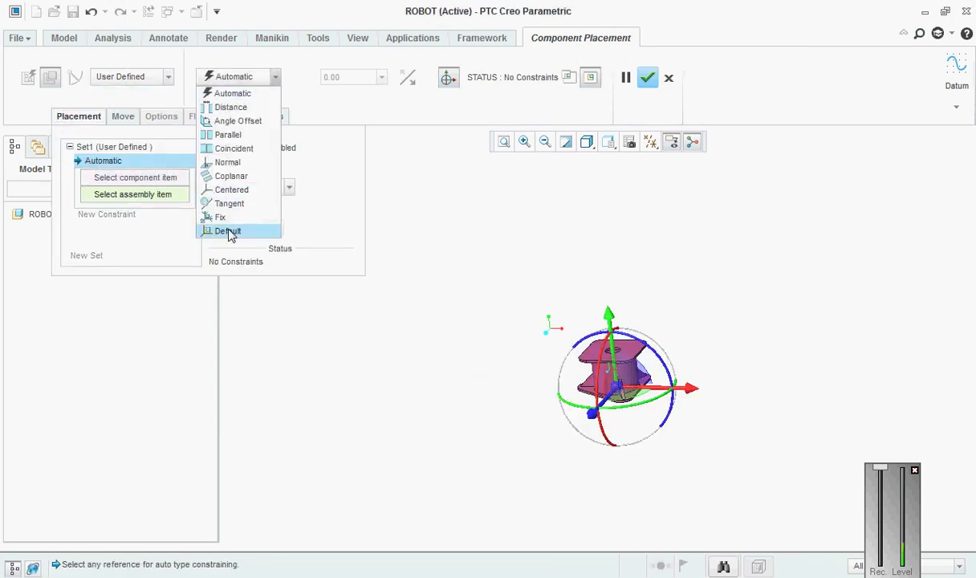
left_click(228, 231)
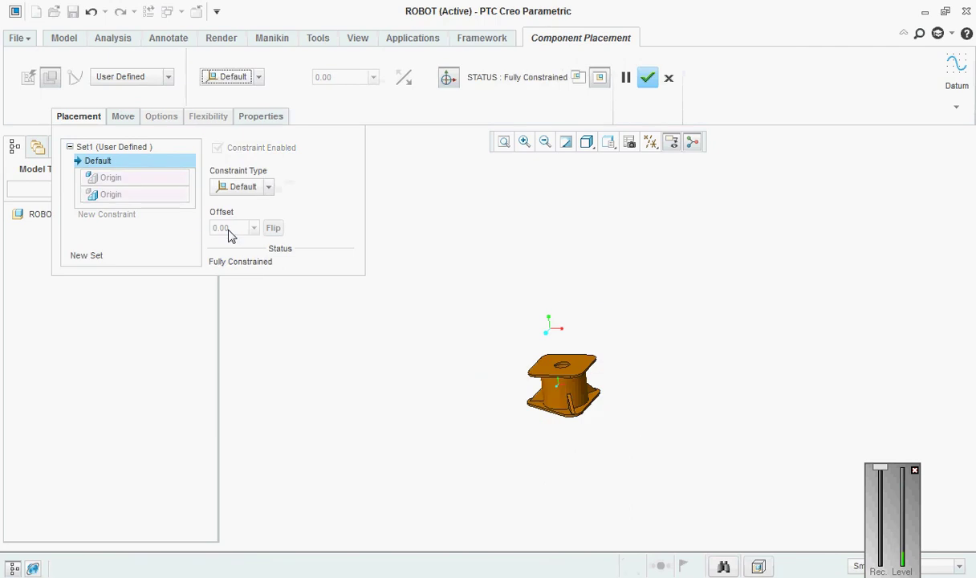
- Replace the base's Default constraint with a Fix constraint and accept the redefined placement
right_click(103, 166)
left_click(131, 172)
left_click(233, 78)
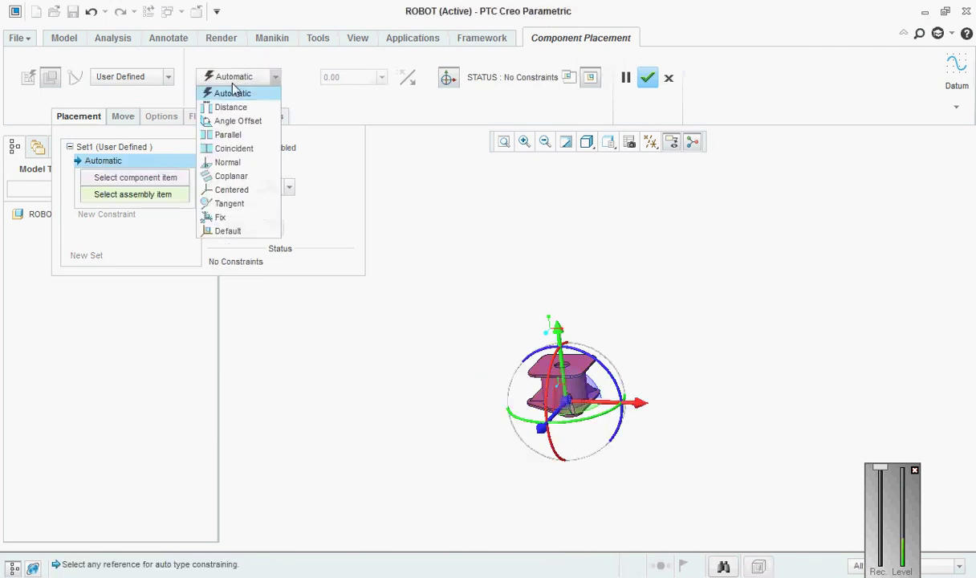
left_click(220, 217)
left_click(647, 77)
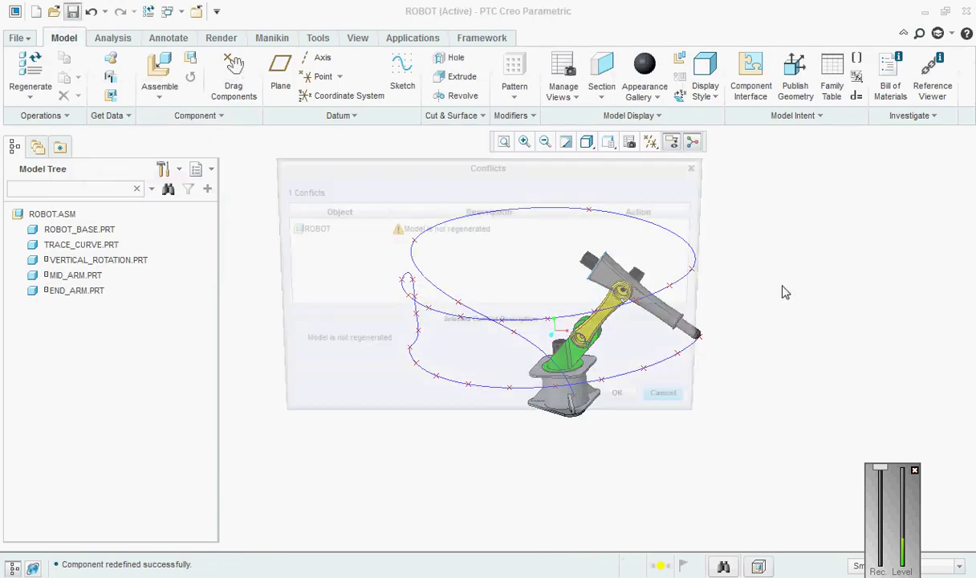
- Save the ROBOT assembly, accepting the conflict, and reopen the Mechanism application
left_click(628, 403)
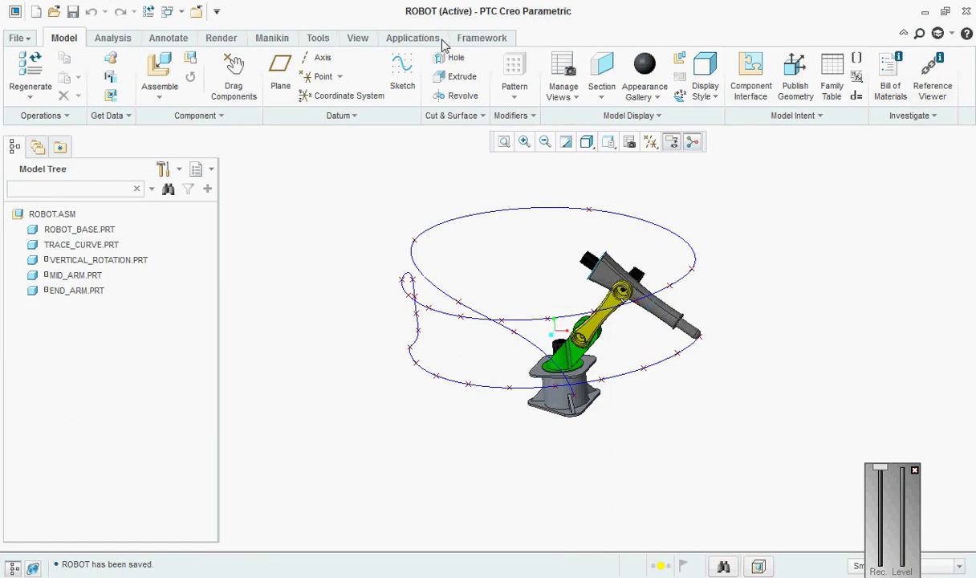
left_click(408, 38)
left_click(275, 76)
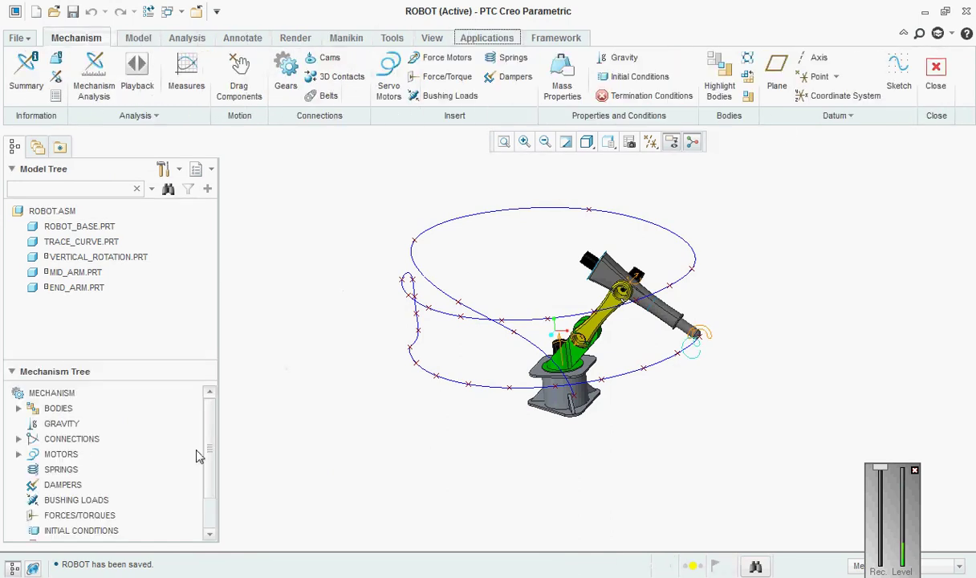
- Run AnalysisDefinition1 so the end arm's tip travels along the trace curve
scroll(173, 498, "down", 3)
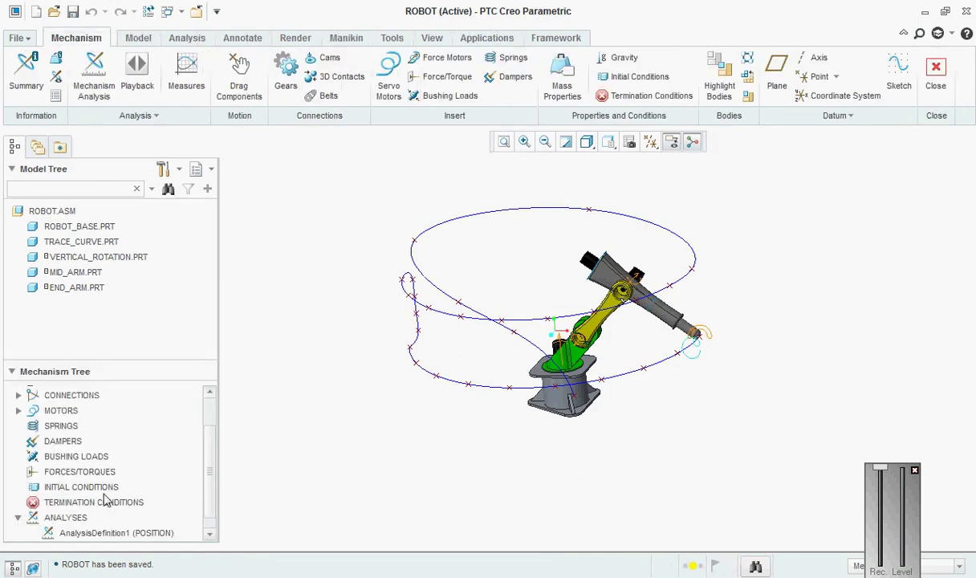
left_click(18, 518)
right_click(105, 521)
left_click(137, 487)
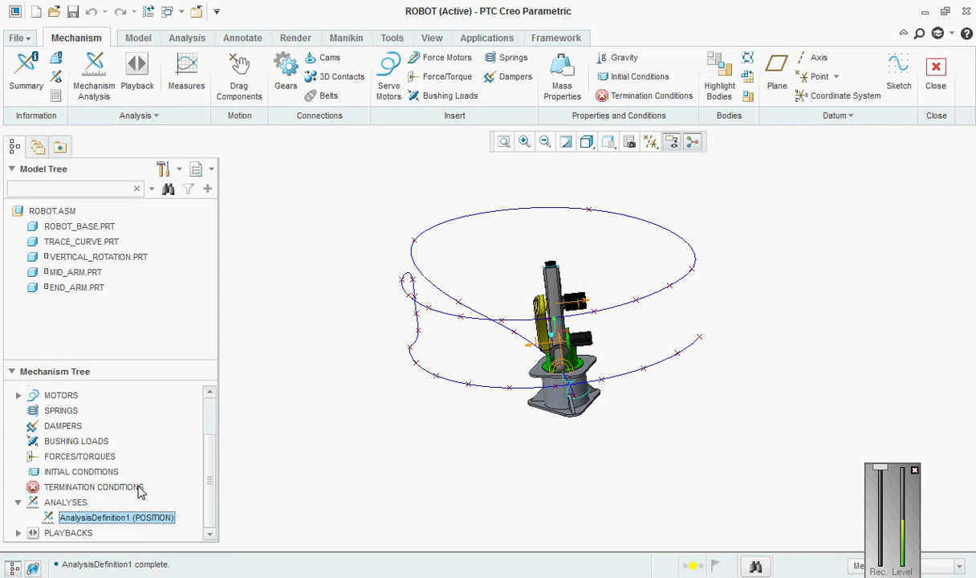
left_click(567, 417)
mouse_move(598, 411)
middle_mouse_down()
mouse_move(662, 408)
mouse_move(624, 408)
mouse_move(614, 432)
mouse_move(617, 415)
mouse_move(636, 408)
mouse_move(635, 429)
middle_mouse_up()
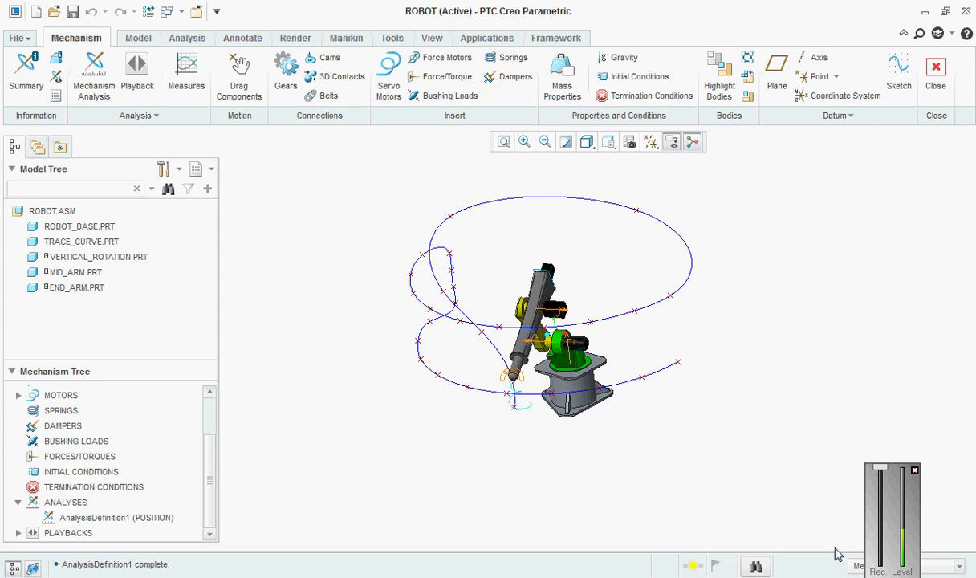
left_click(821, 576)
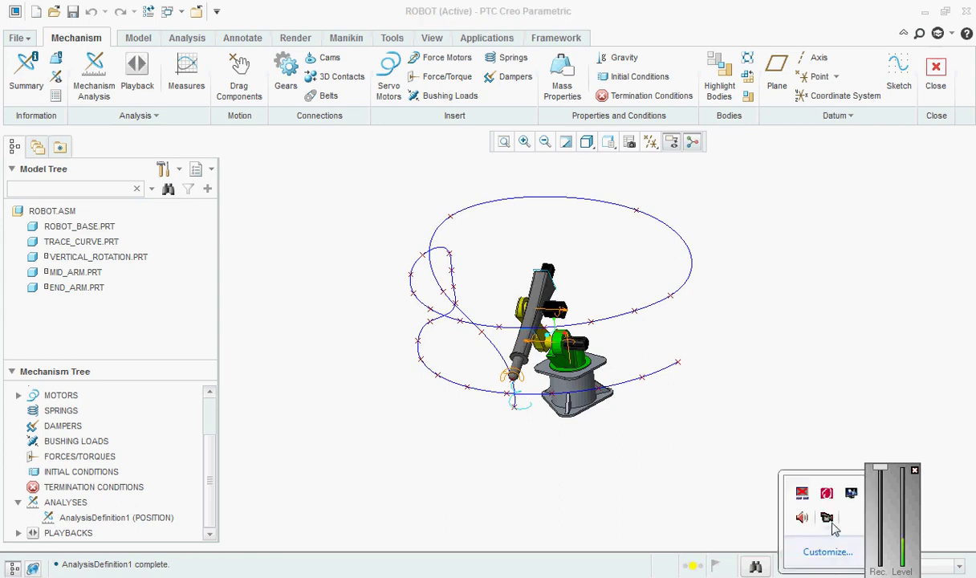